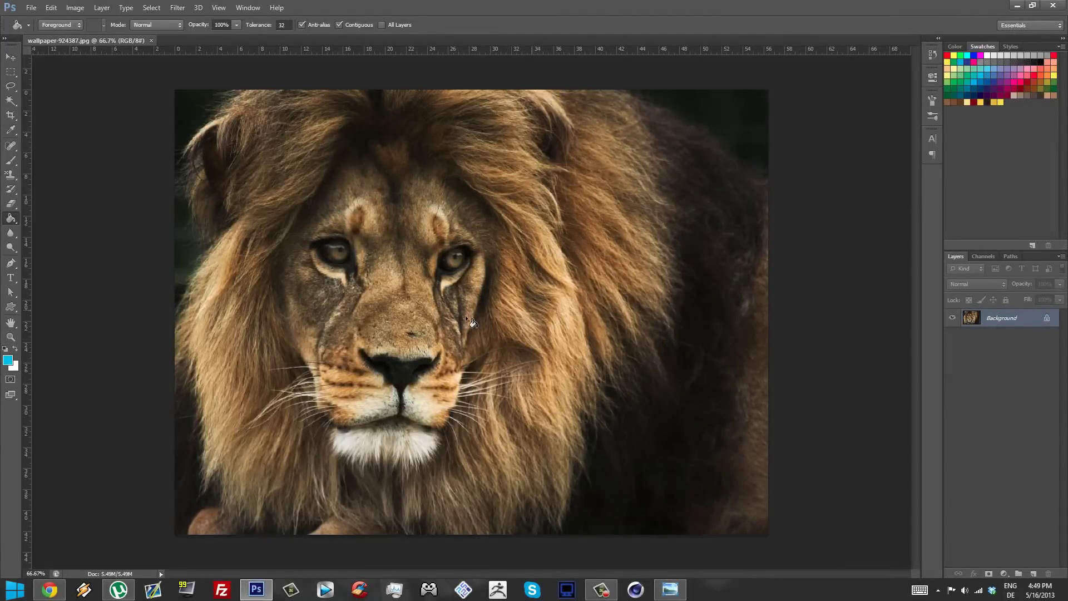
Browse the Filter menu and close it without choosing a filter
left_click(181, 9)
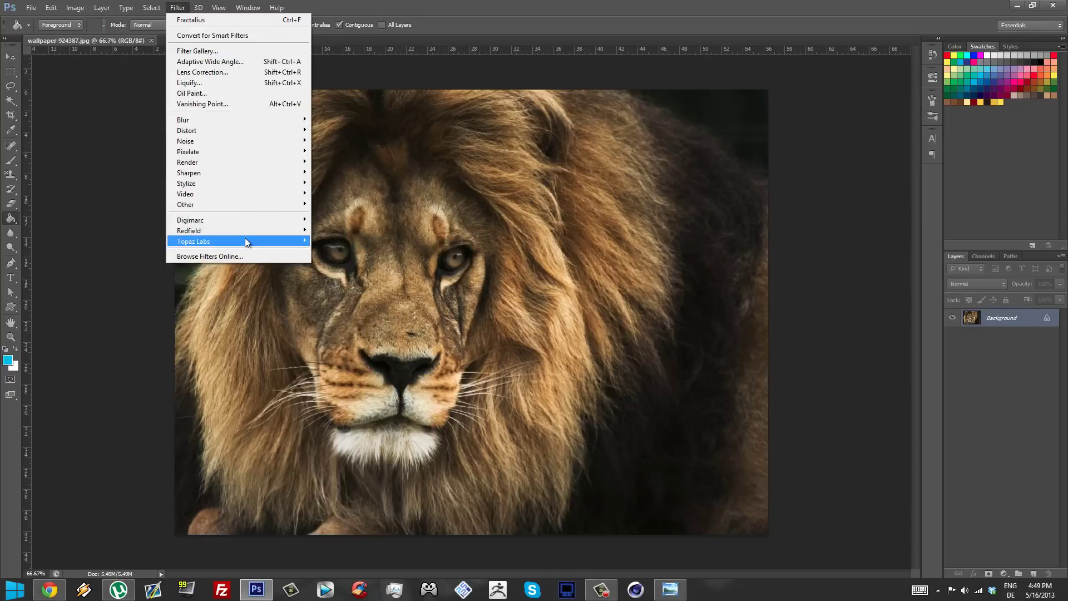
mouse_move(302, 228)
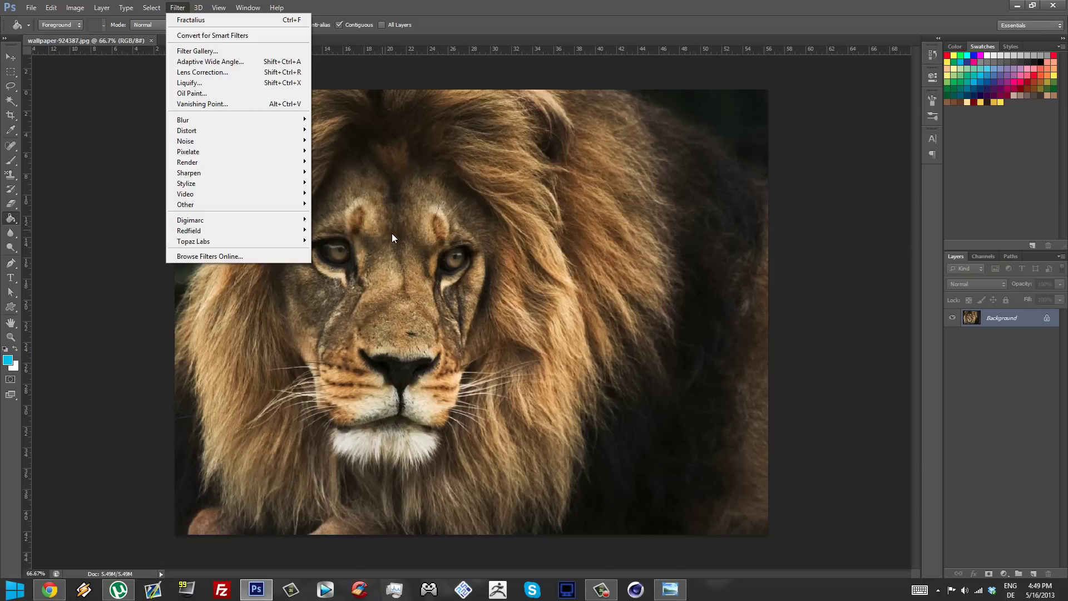
left_click(1013, 318)
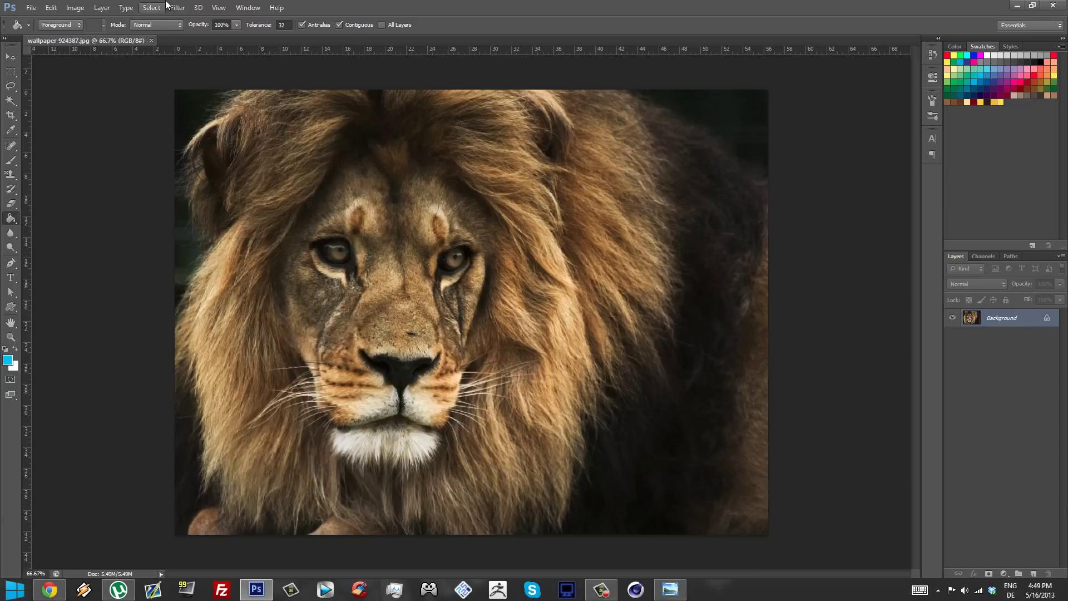
Preview Redfield Fractalius on the lion photo with the Glow100 preset
left_click(178, 8)
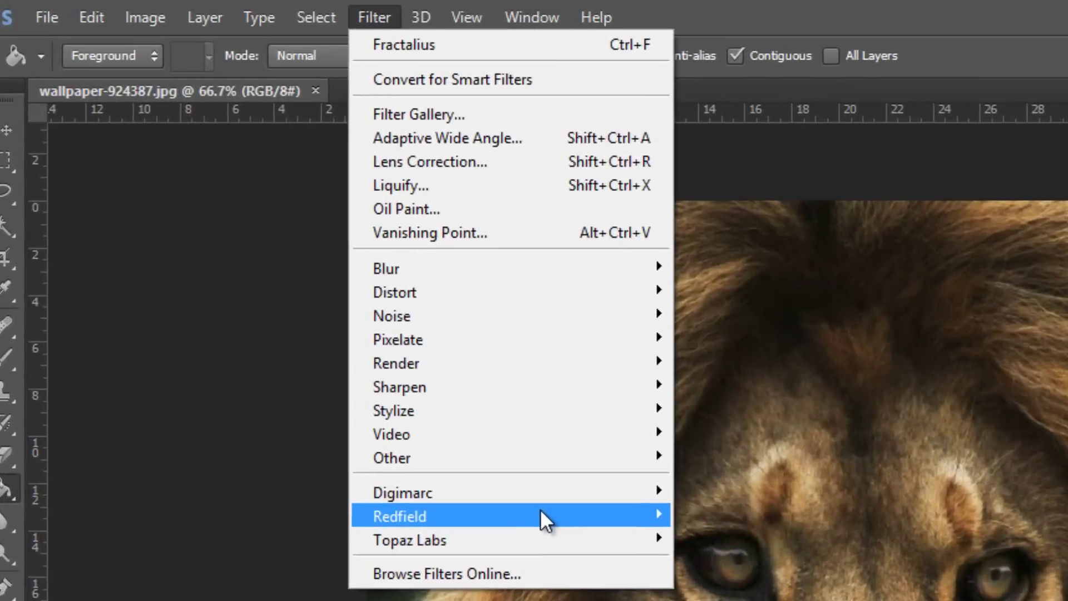
mouse_move(398, 373)
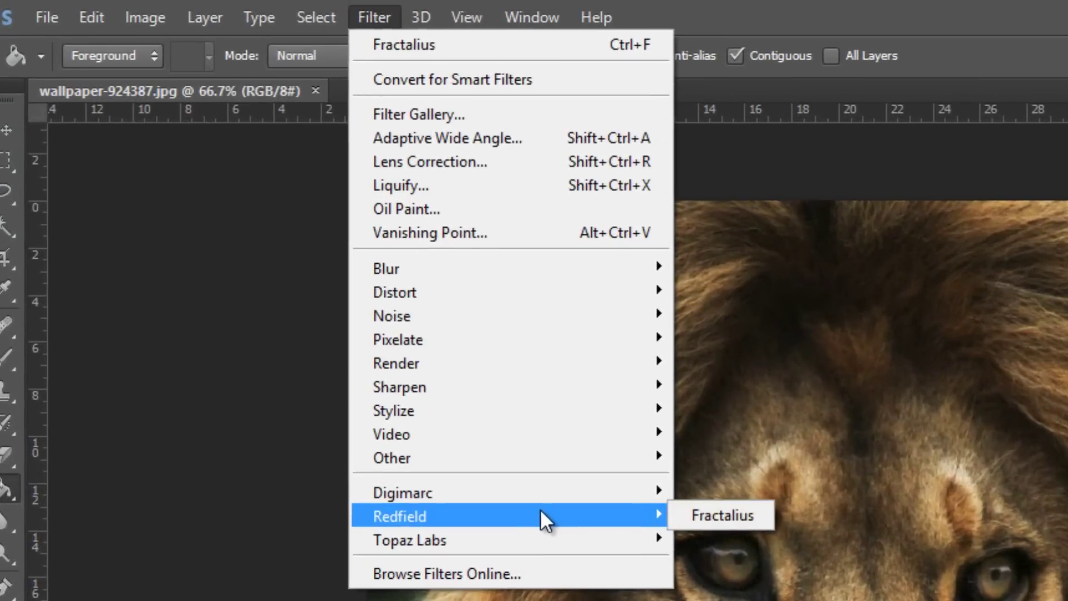
left_click(720, 516)
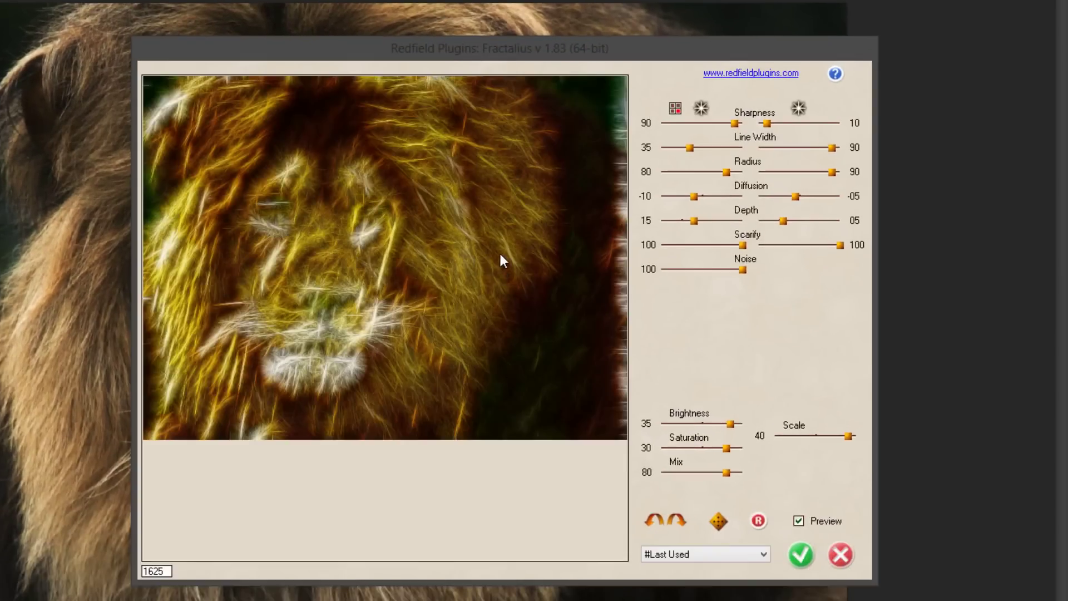
left_click(766, 553)
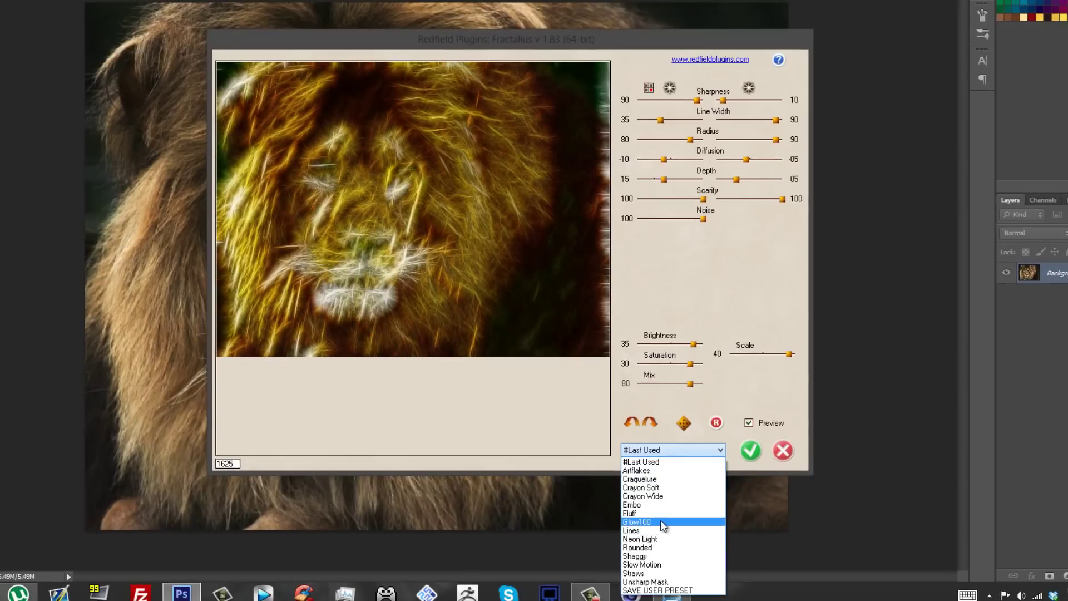
left_click(660, 522)
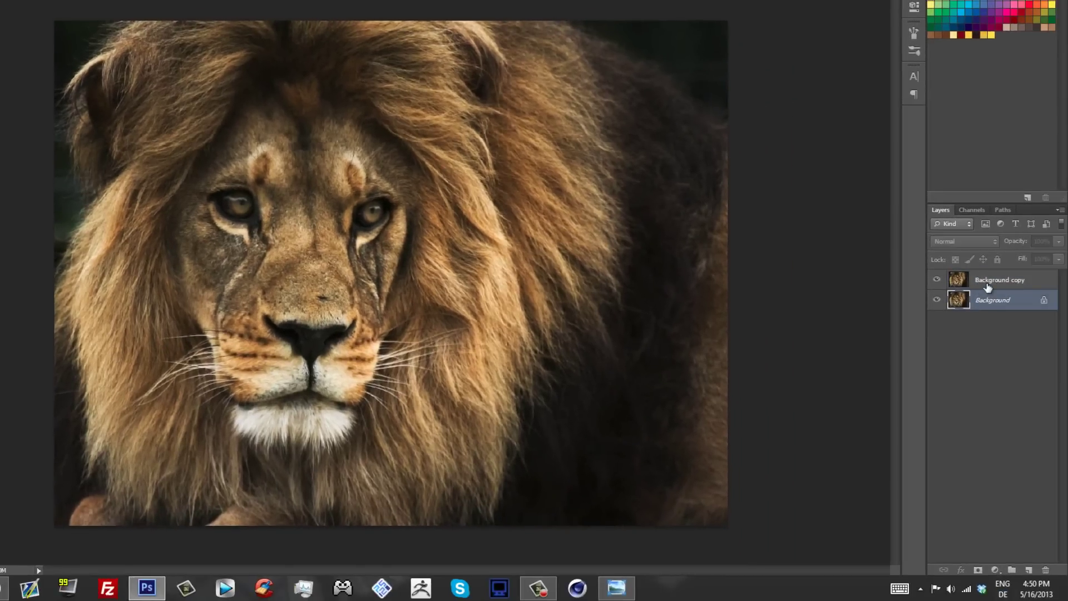
On the Background copy layer, launch Fractalius and load the Glow100 preset
left_click(990, 280)
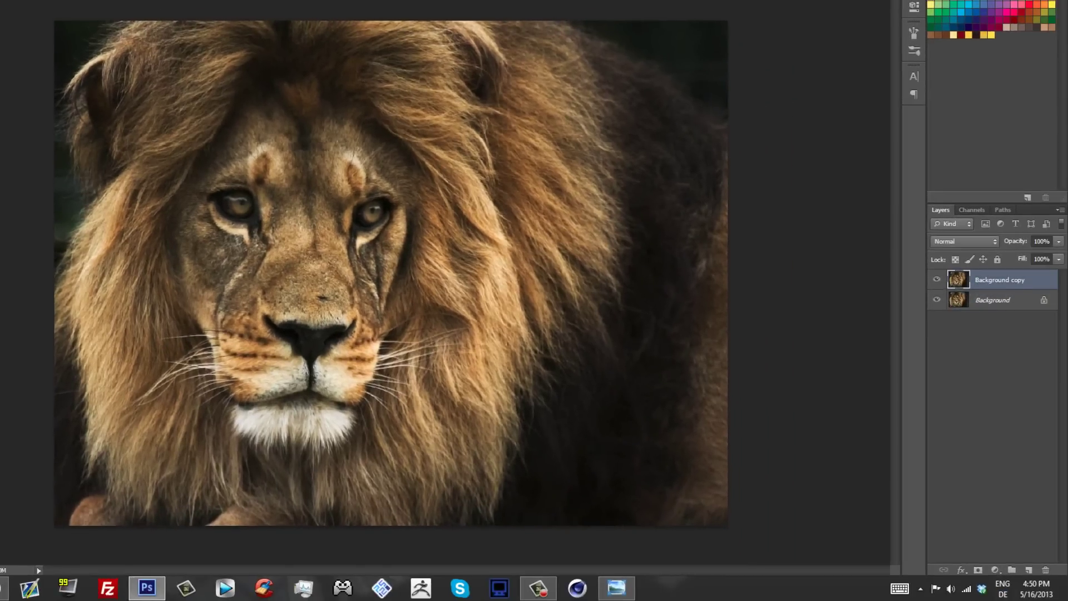
key("alt+t")
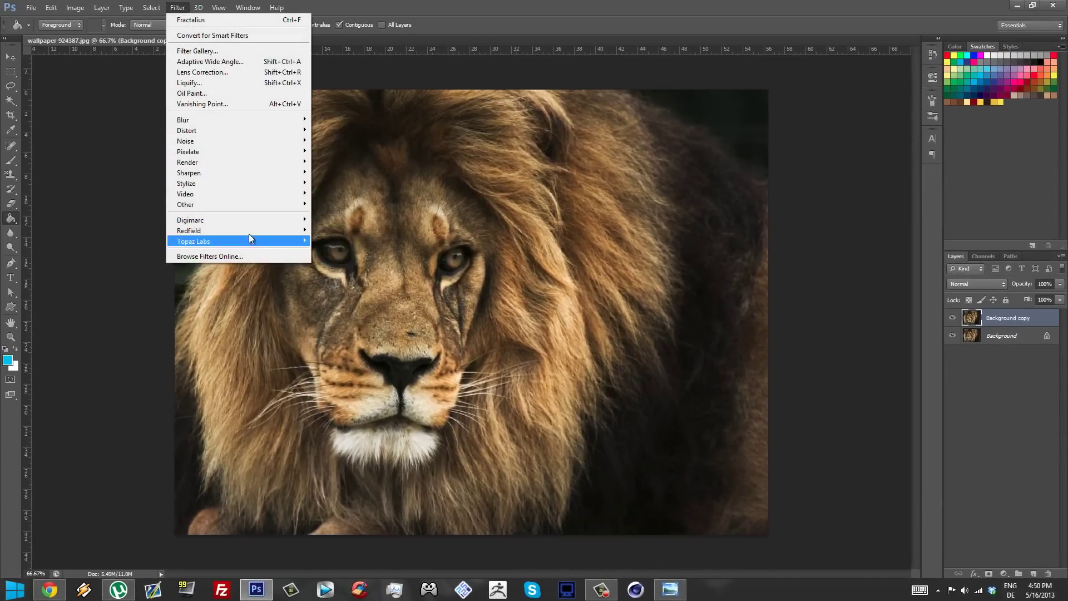
left_click(334, 231)
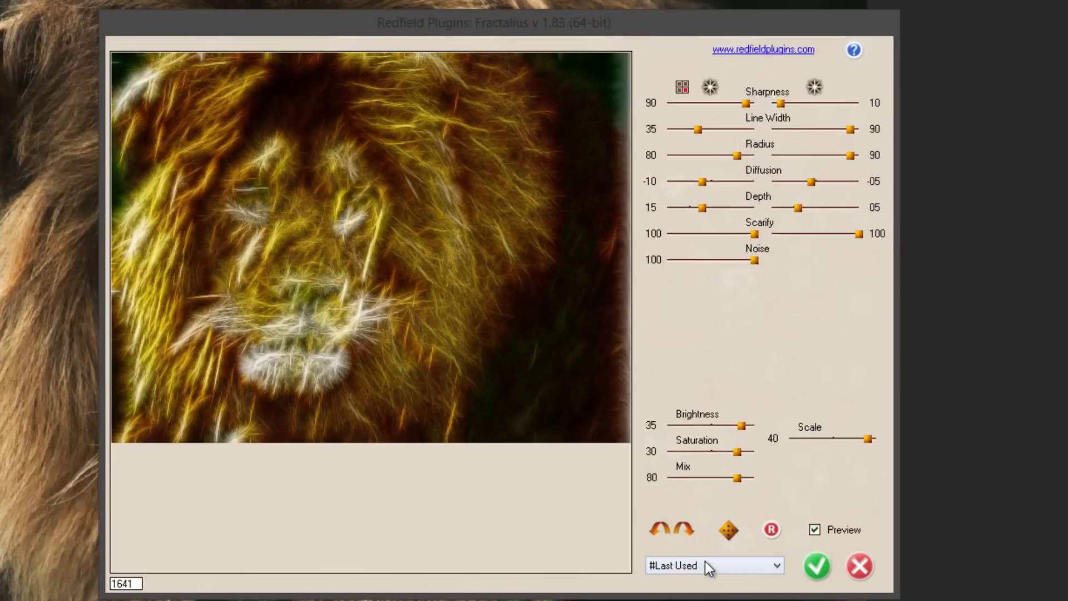
left_click(709, 565)
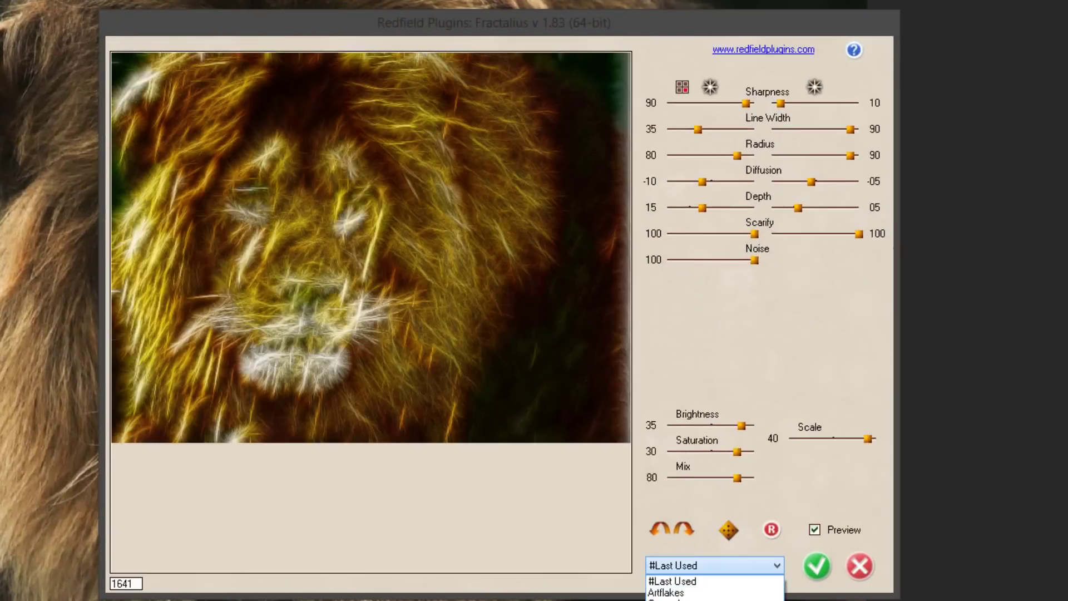
left_click(717, 599)
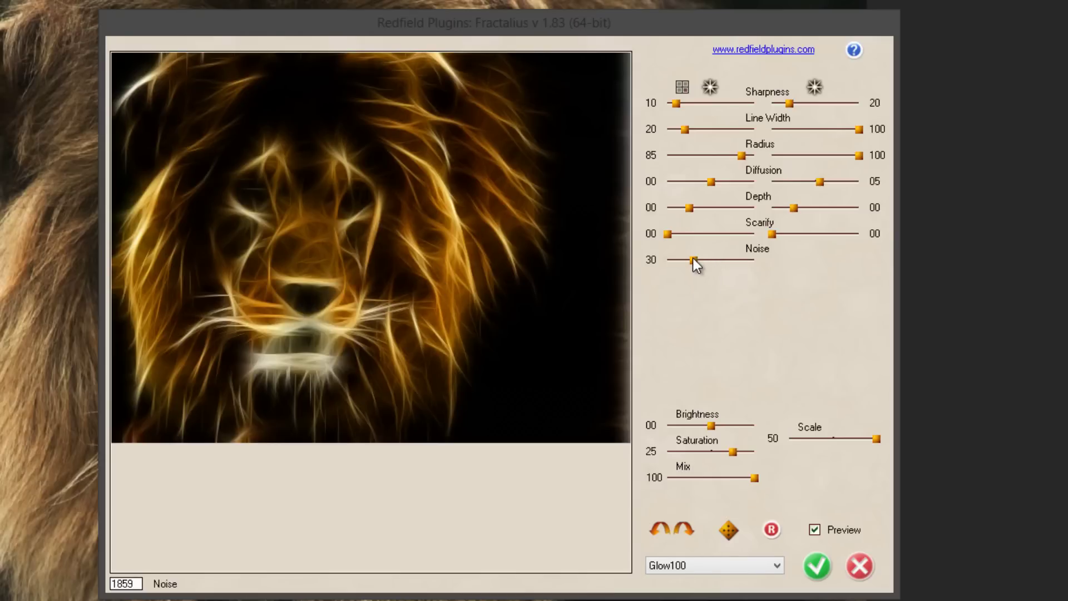
Adjust Fractalius to Noise 00, Scarify 09 and 34, Depth -04 and -05, Diffusion -11 and 10
left_click_drag(694, 260, 667, 261)
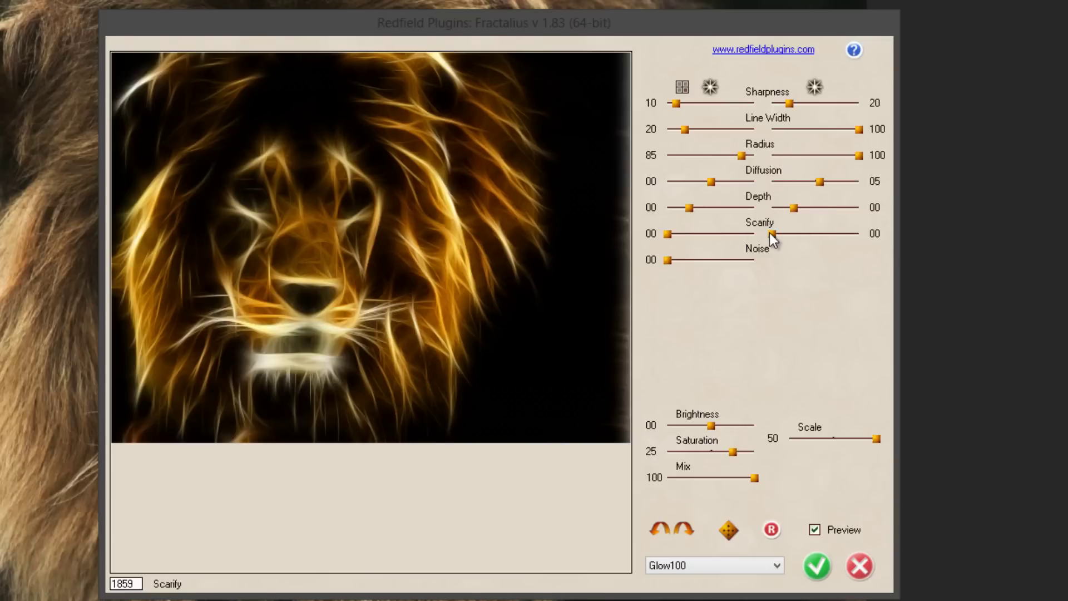
left_click_drag(772, 233, 802, 233)
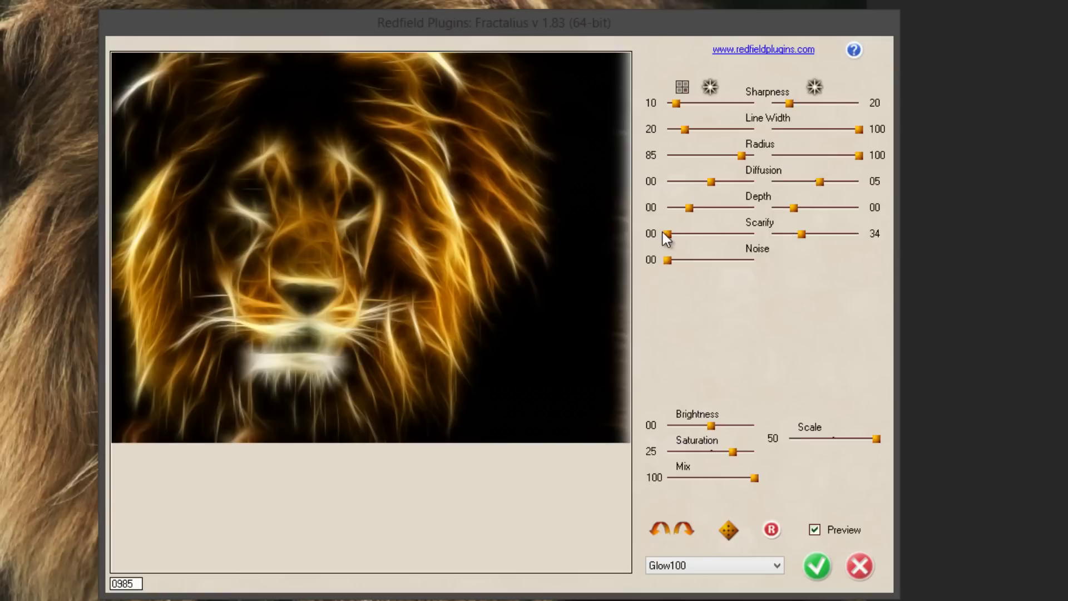
left_click_drag(662, 232, 678, 235)
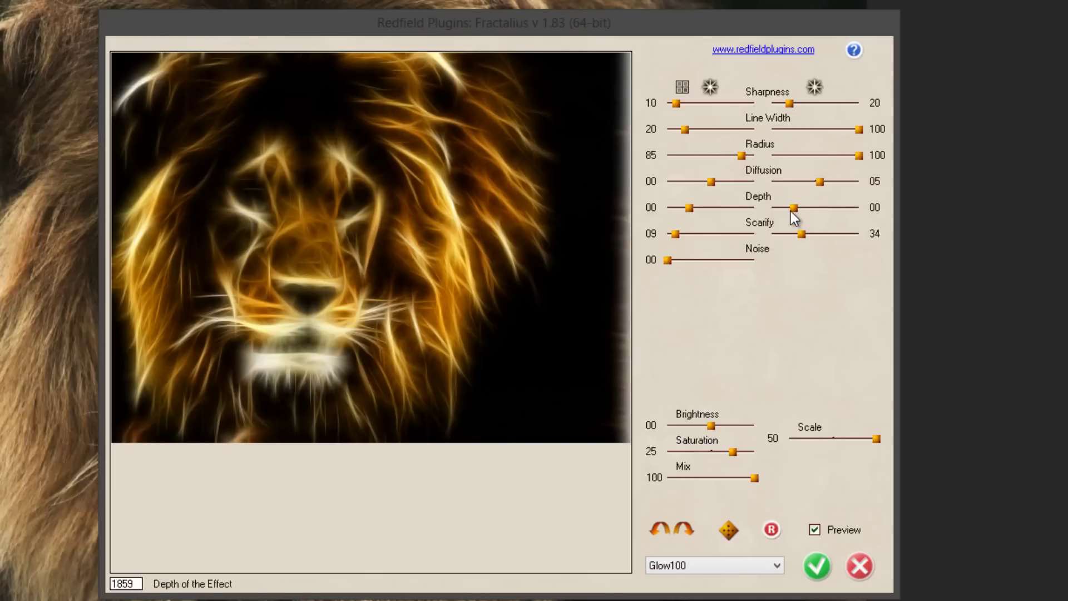
left_click_drag(791, 207, 789, 207)
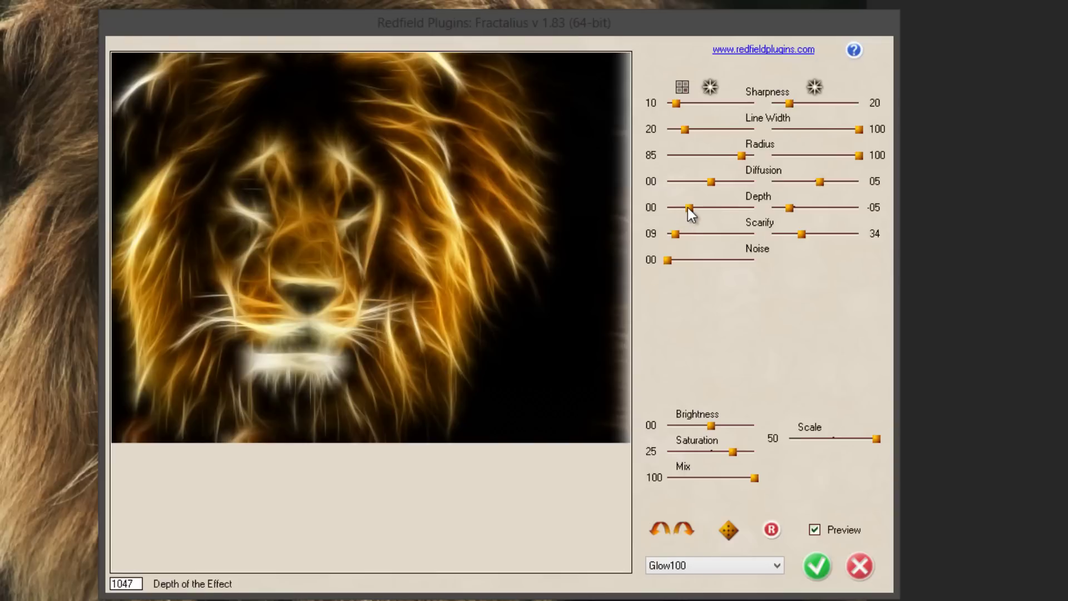
left_click_drag(688, 207, 684, 205)
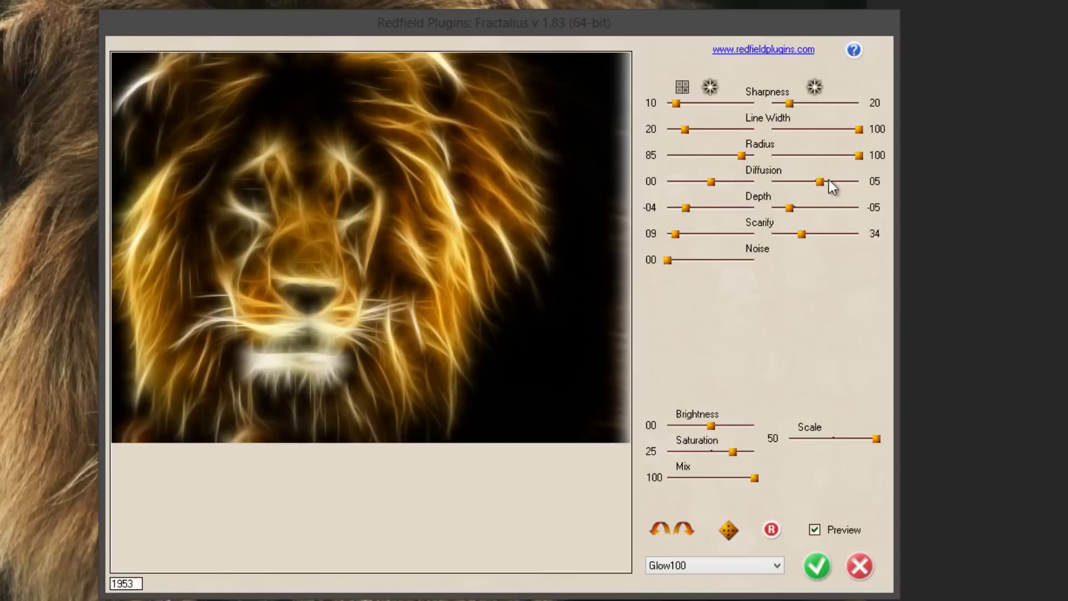
left_click_drag(819, 179, 824, 180)
left_click_drag(713, 179, 703, 177)
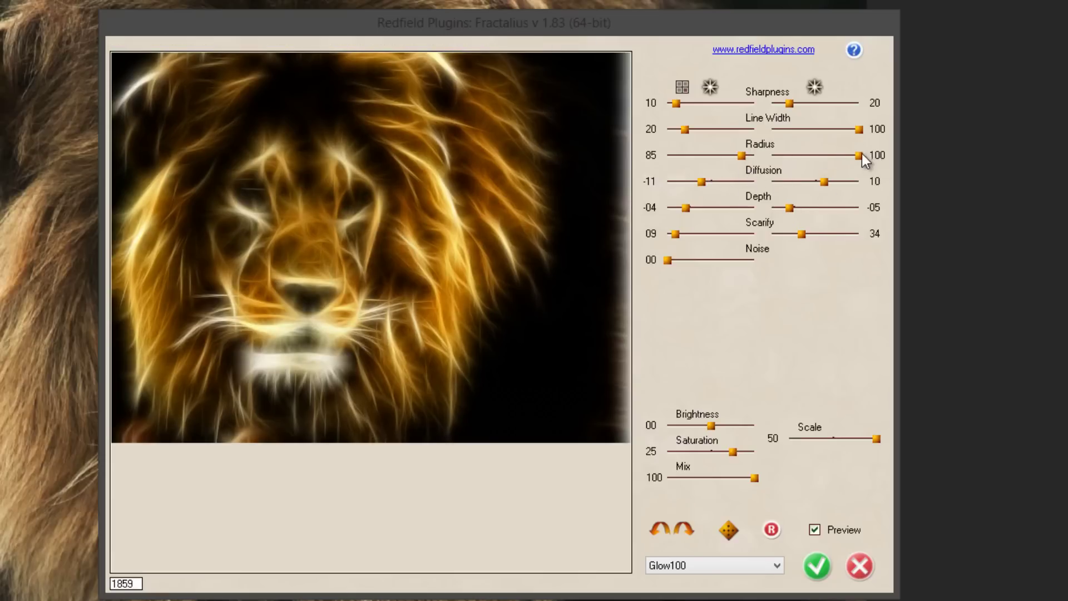
Set Fractalius Radius to 66 and 74, Line Width to 28 and 79, second Depth to 74
left_click_drag(860, 156, 837, 159)
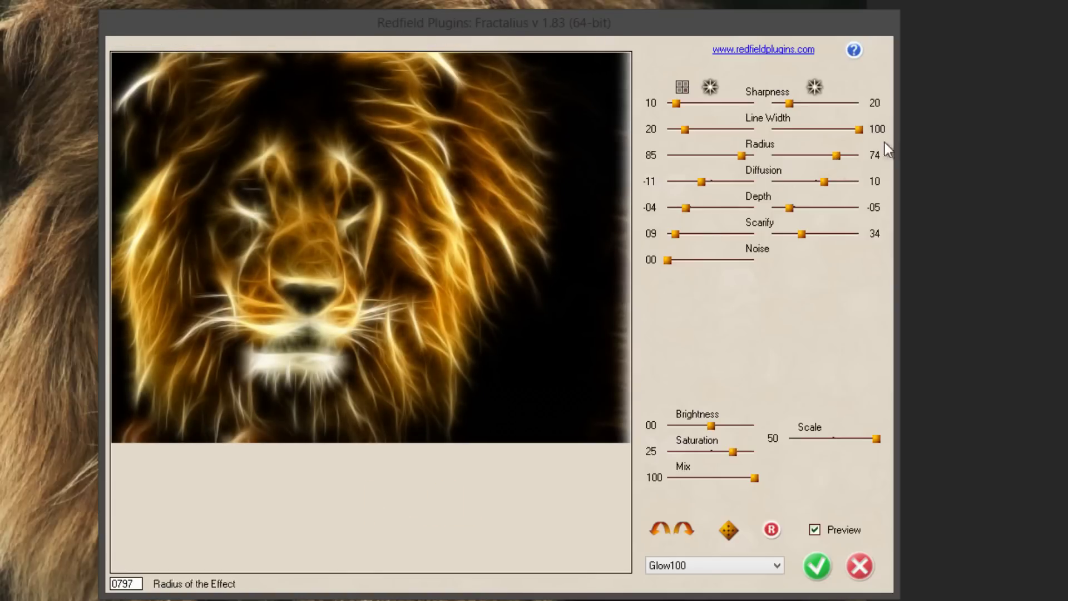
left_click_drag(741, 155, 724, 155)
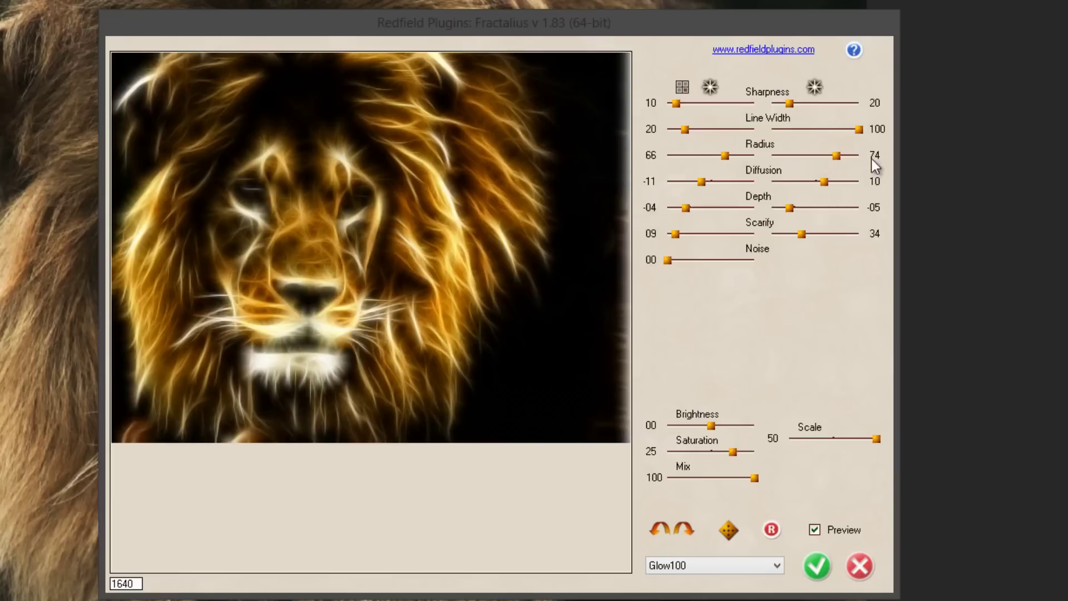
left_click(843, 129)
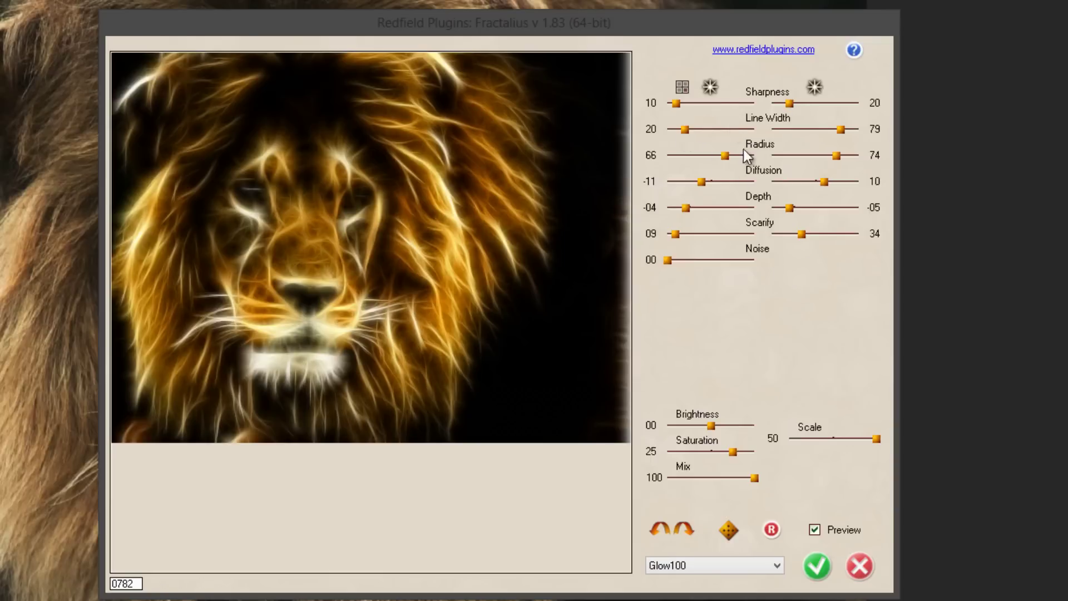
left_click_drag(696, 129, 759, 130)
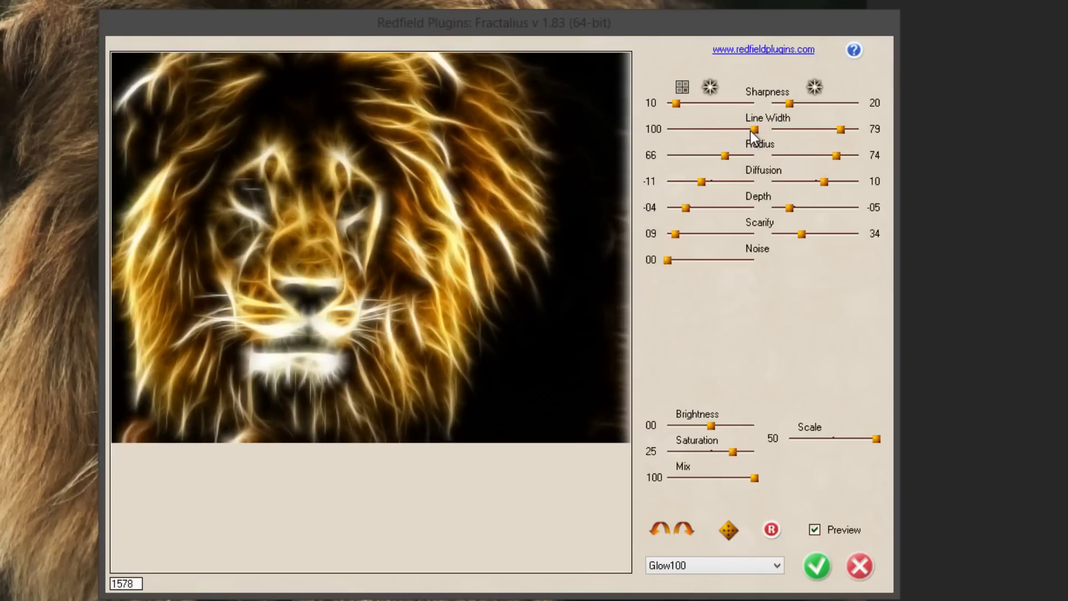
left_click_drag(754, 131, 691, 130)
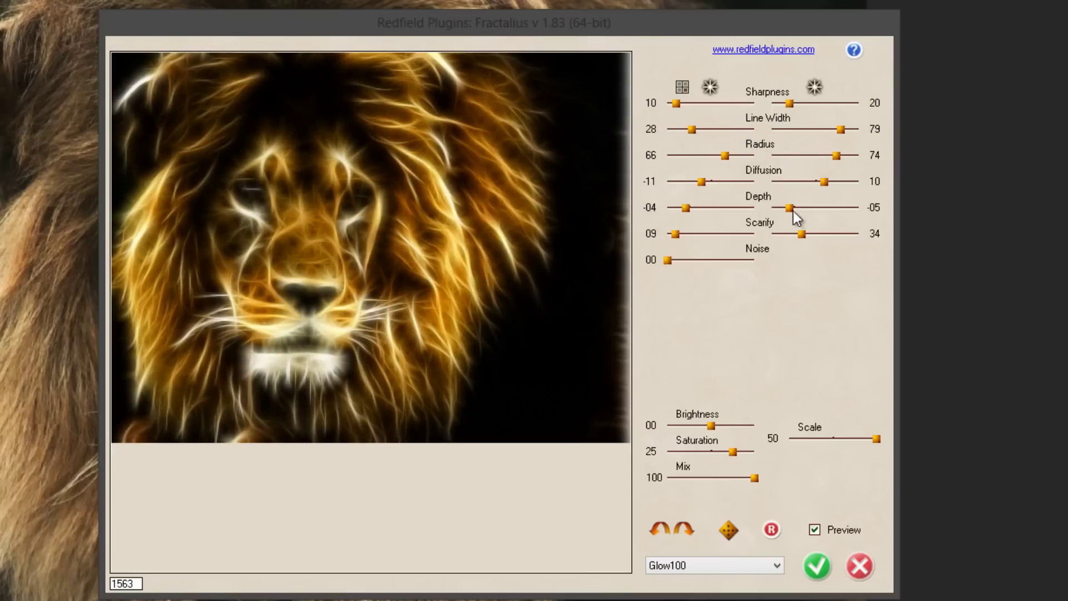
left_click_drag(787, 207, 856, 212)
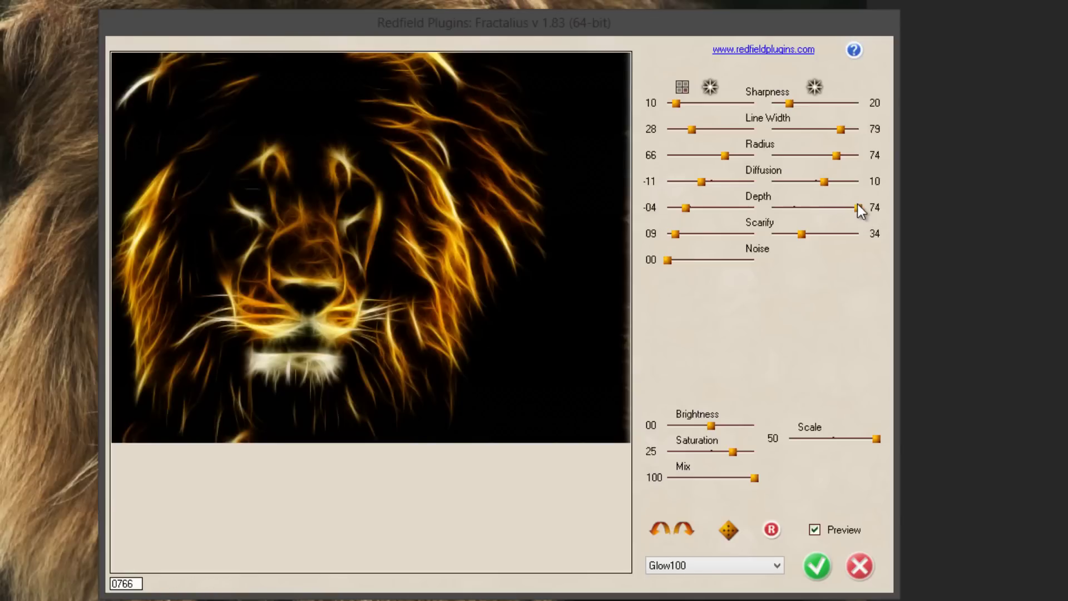
Return the second Depth to -09, second Scarify to 17, and Noise to 15, and fine-tune the first Depth
left_click_drag(859, 208, 786, 205)
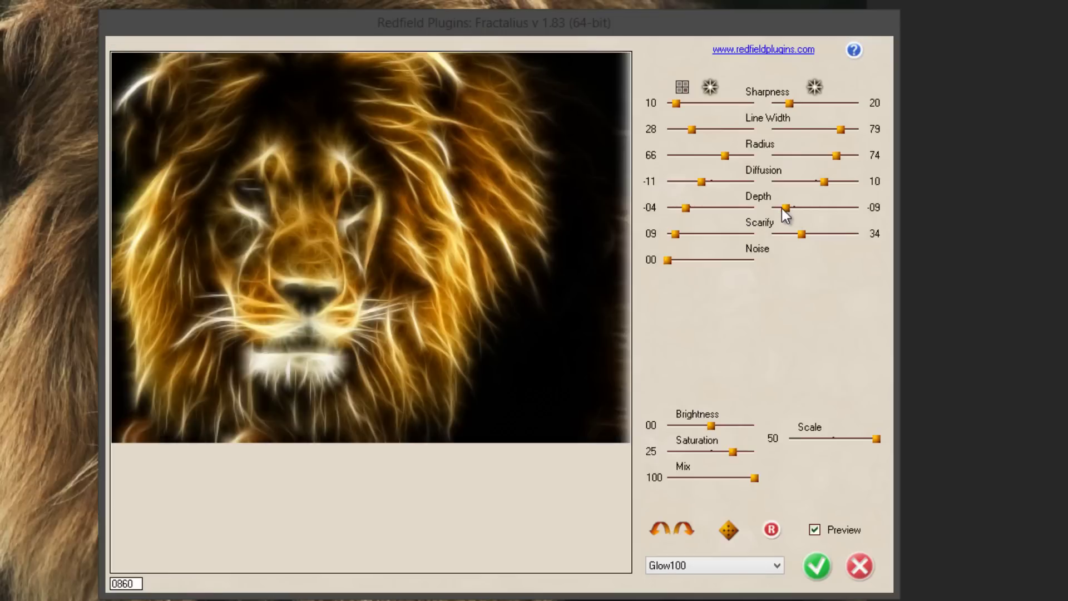
mouse_move(801, 235)
left_mouse_down()
mouse_move(786, 236)
mouse_move(823, 235)
mouse_move(796, 234)
left_mouse_up()
left_click_drag(667, 260, 686, 260)
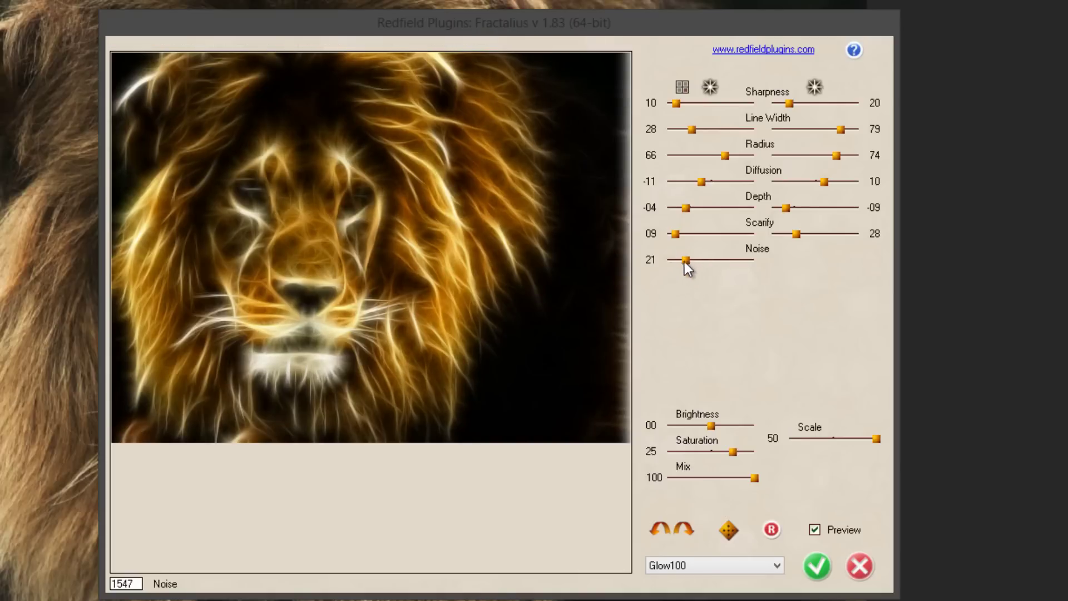
left_click_drag(684, 259, 688, 234)
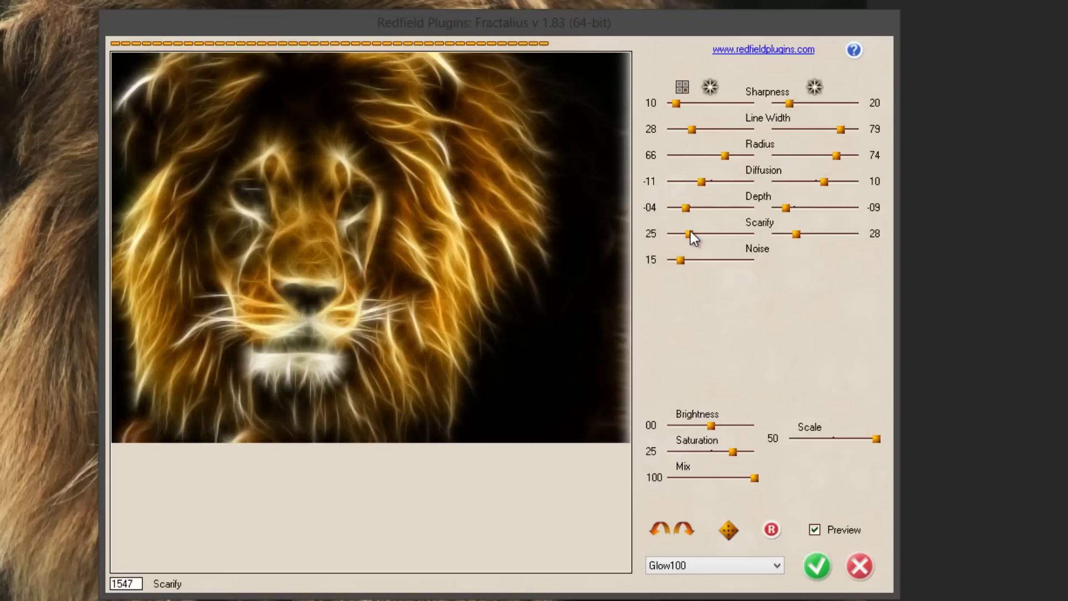
mouse_move(686, 205)
left_mouse_down()
mouse_move(707, 206)
mouse_move(673, 203)
left_mouse_up()
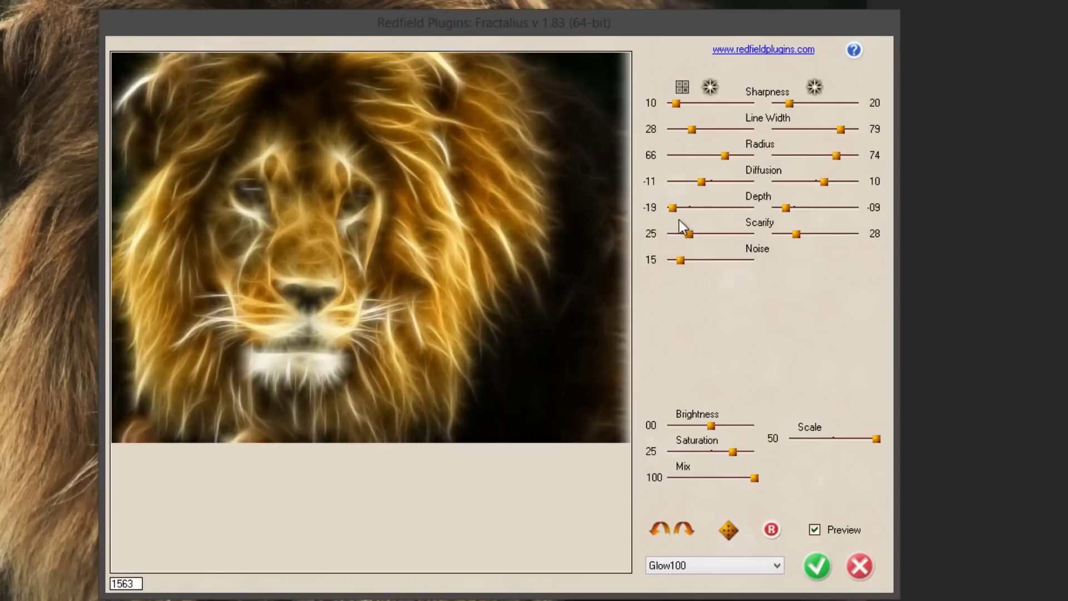
left_click_drag(675, 205, 679, 206)
left_click_drag(677, 207, 686, 205)
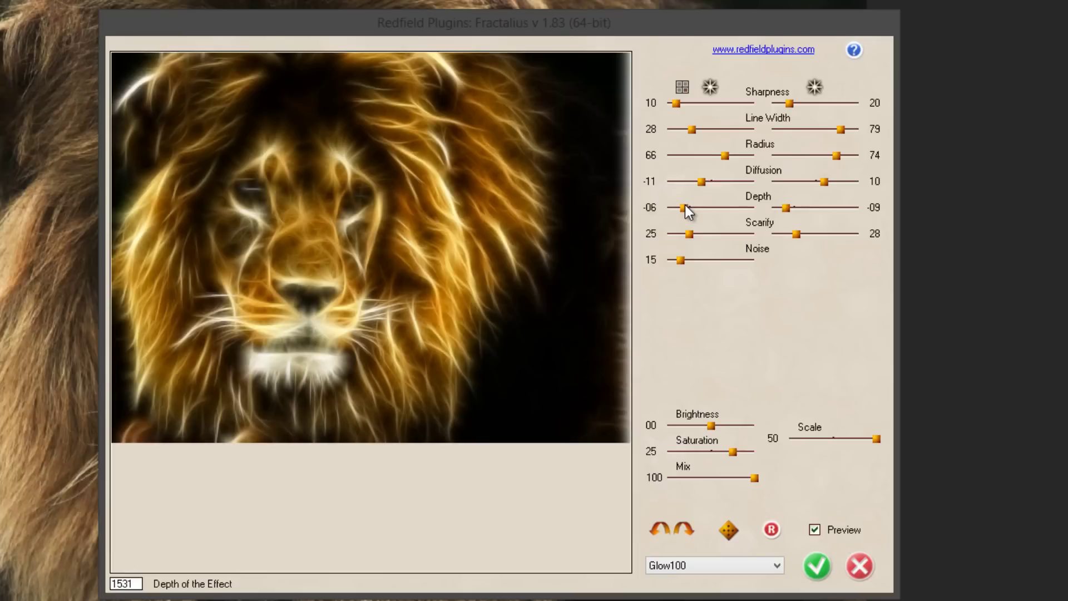
Raise Diffusion to 10, Saturation to 50 and Brightness to 21 for the glow
left_click_drag(701, 181, 720, 182)
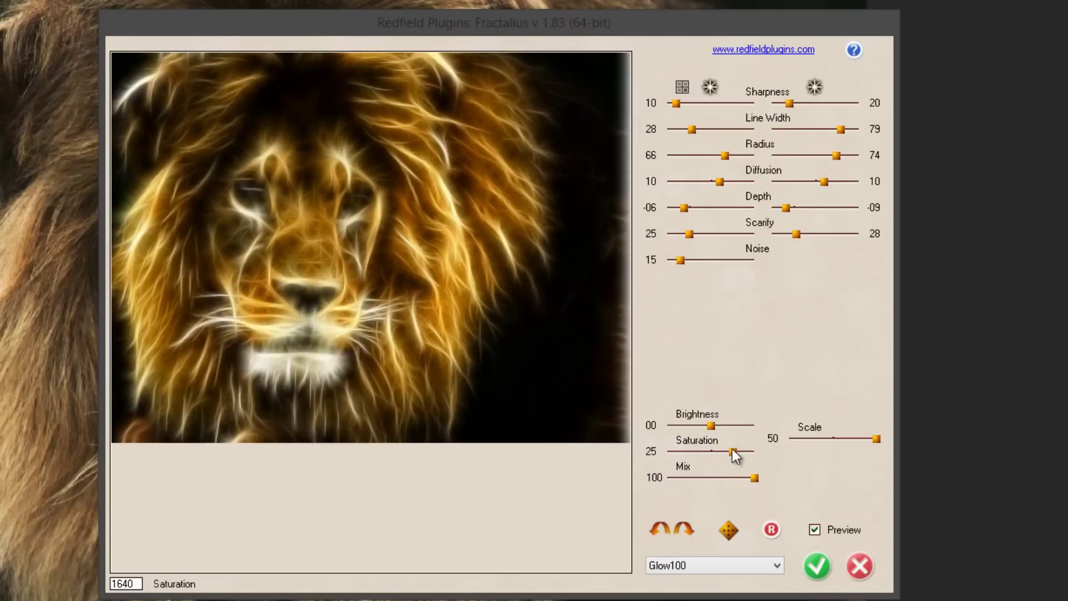
left_click_drag(732, 452, 790, 454)
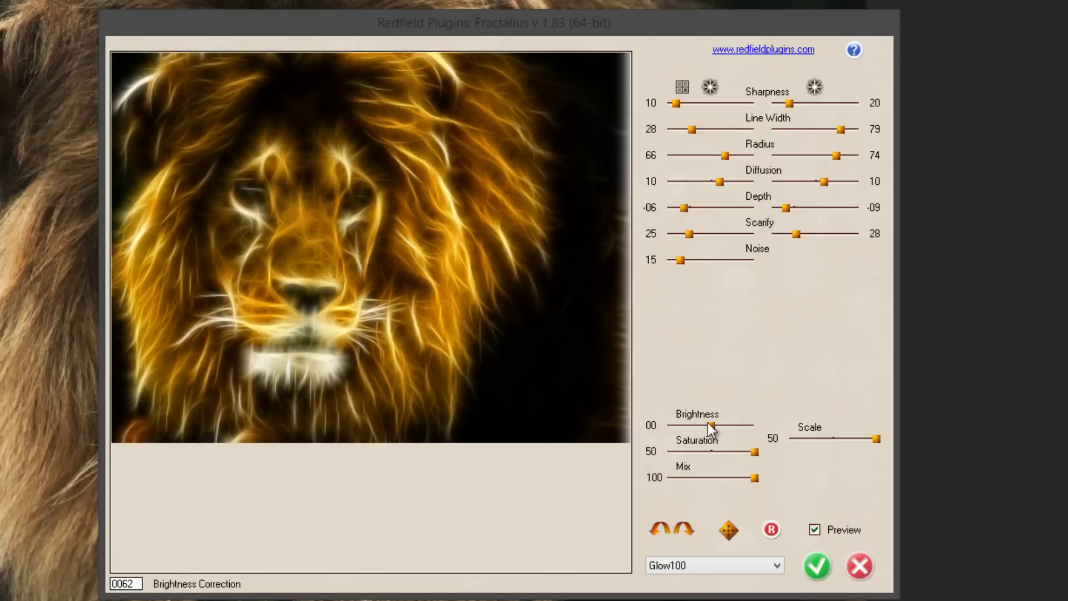
mouse_move(711, 422)
left_mouse_down()
mouse_move(750, 426)
mouse_move(719, 427)
left_mouse_up()
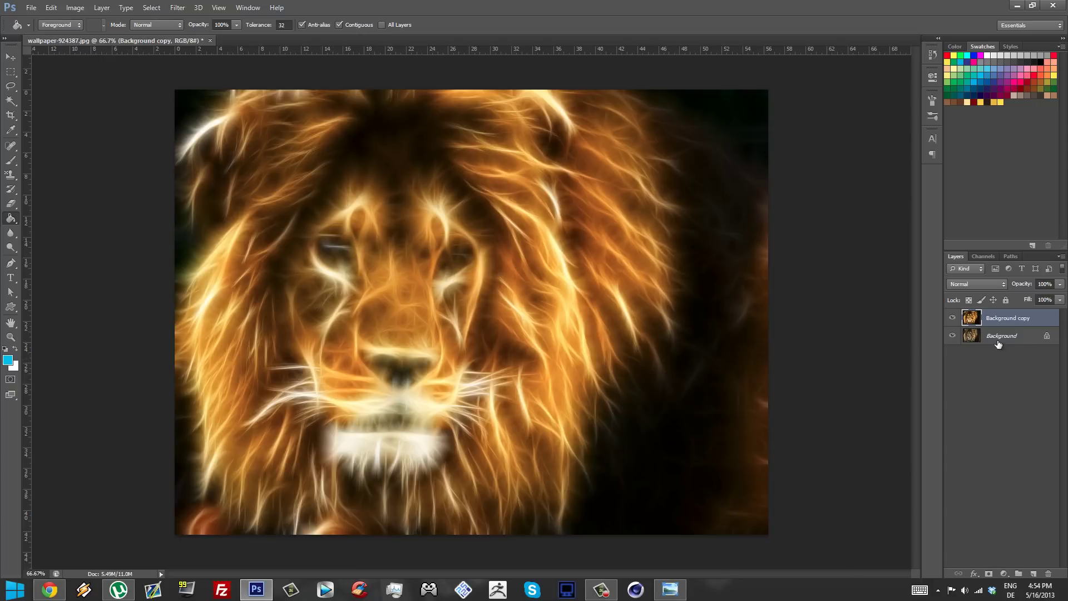
Duplicate the Background photo and move Background copy 2 to the top of the stack
left_click_drag(999, 345, 1033, 574)
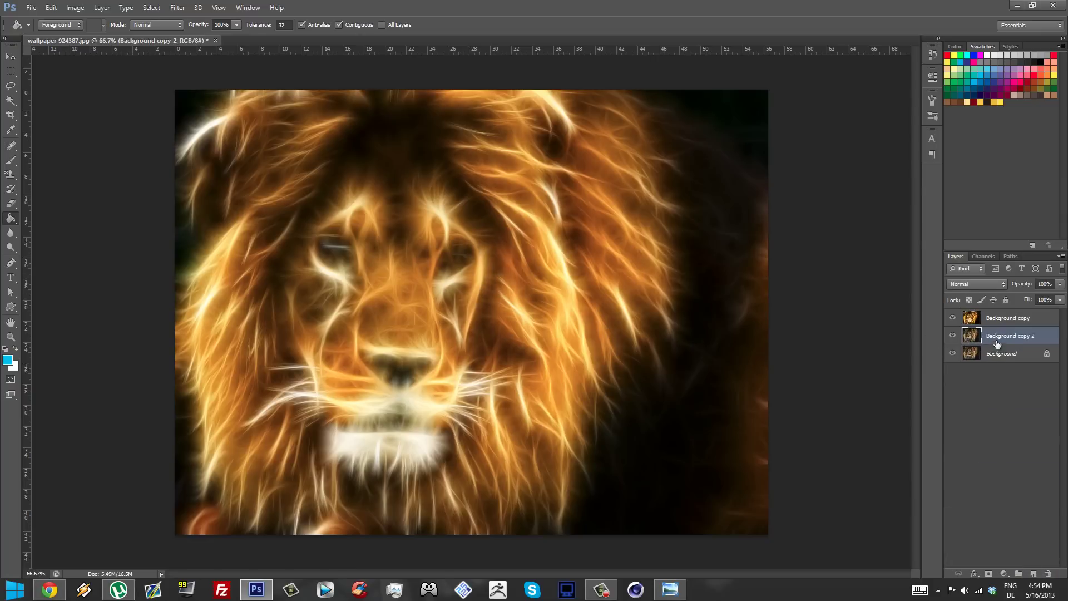
left_click_drag(997, 343, 996, 315)
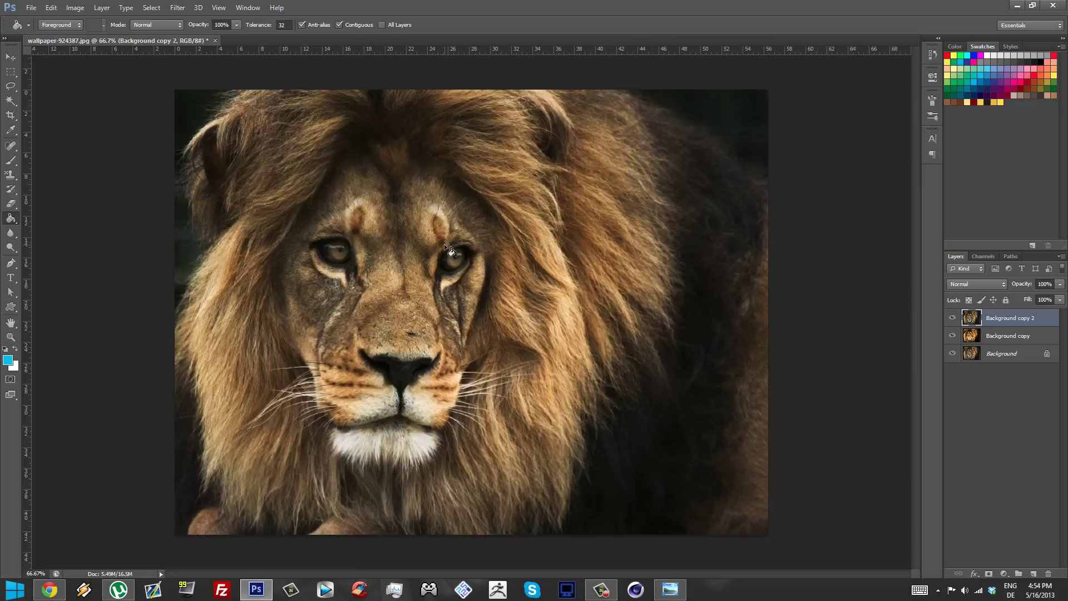
left_click(1008, 337)
key("alt+bracketleft")
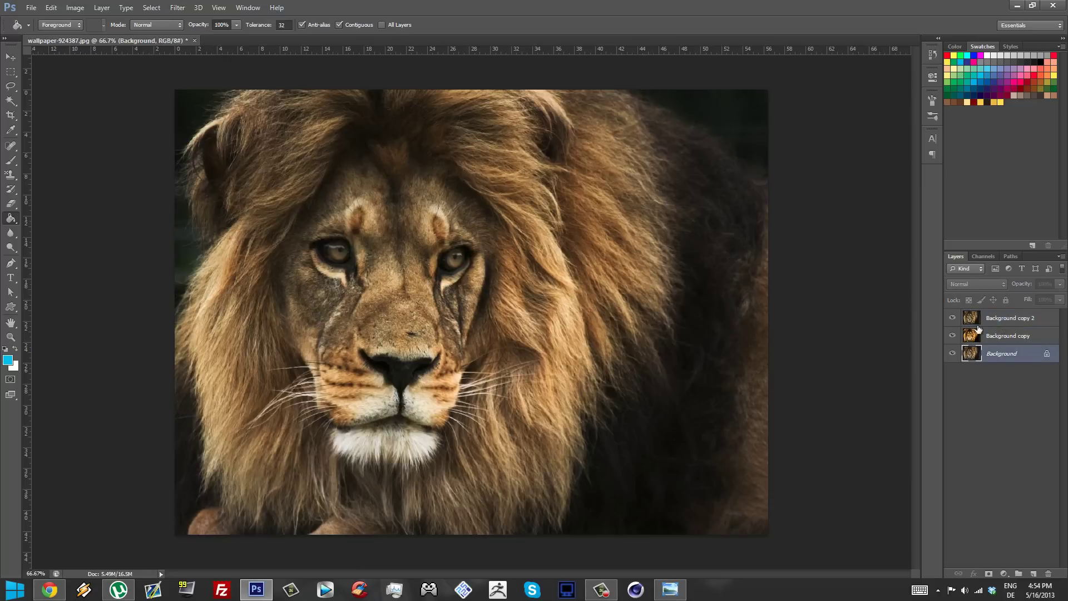
Compare Background copy 2 against the glow, then erase its bottom edge with the Eraser
left_click(953, 317)
left_click(982, 340)
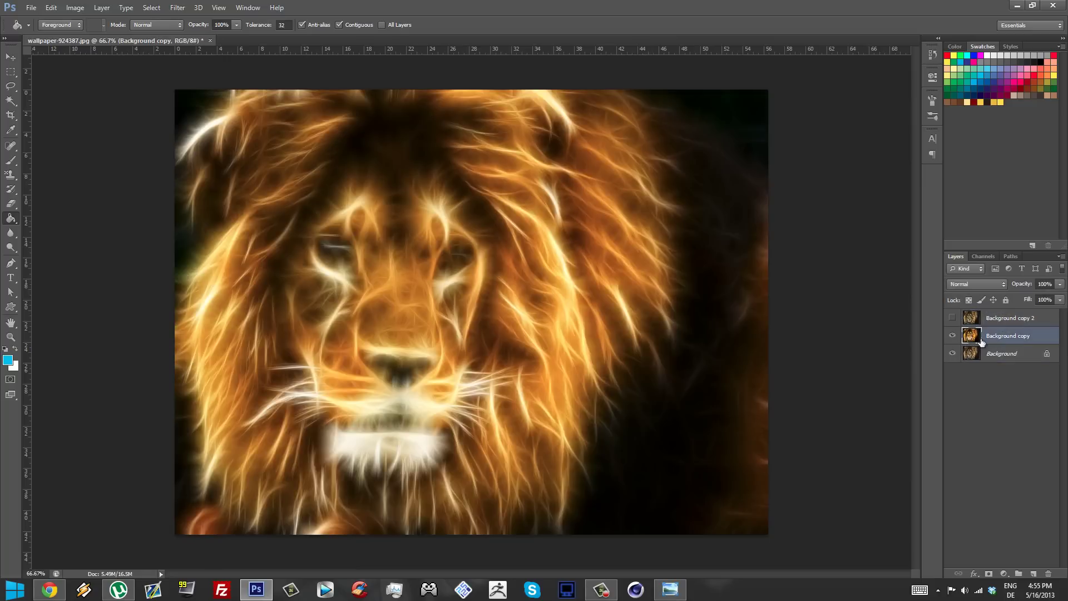
left_click(994, 319)
left_click(953, 318)
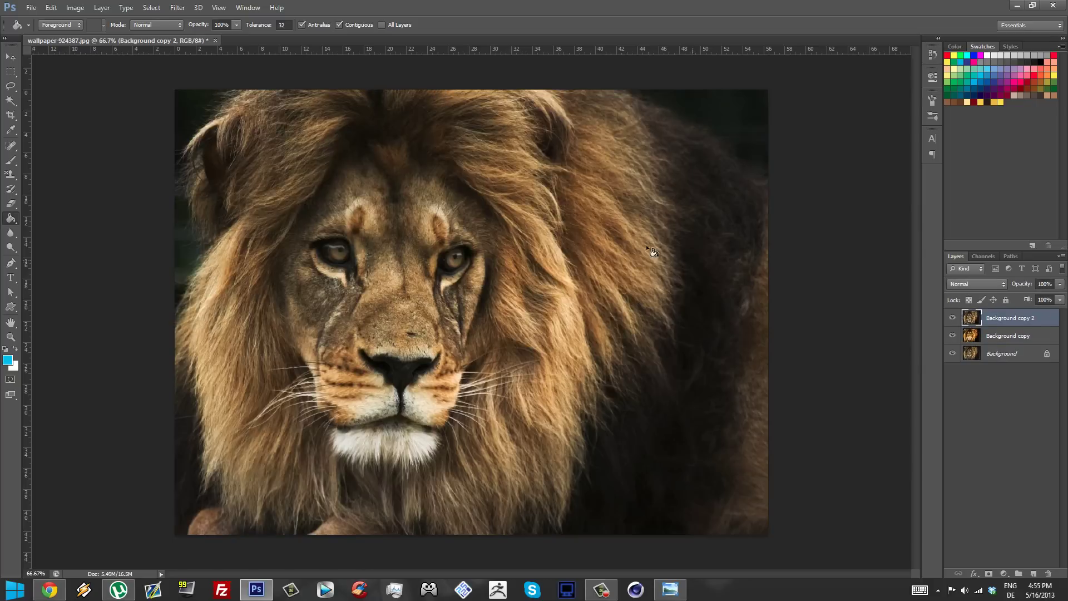
key("e")
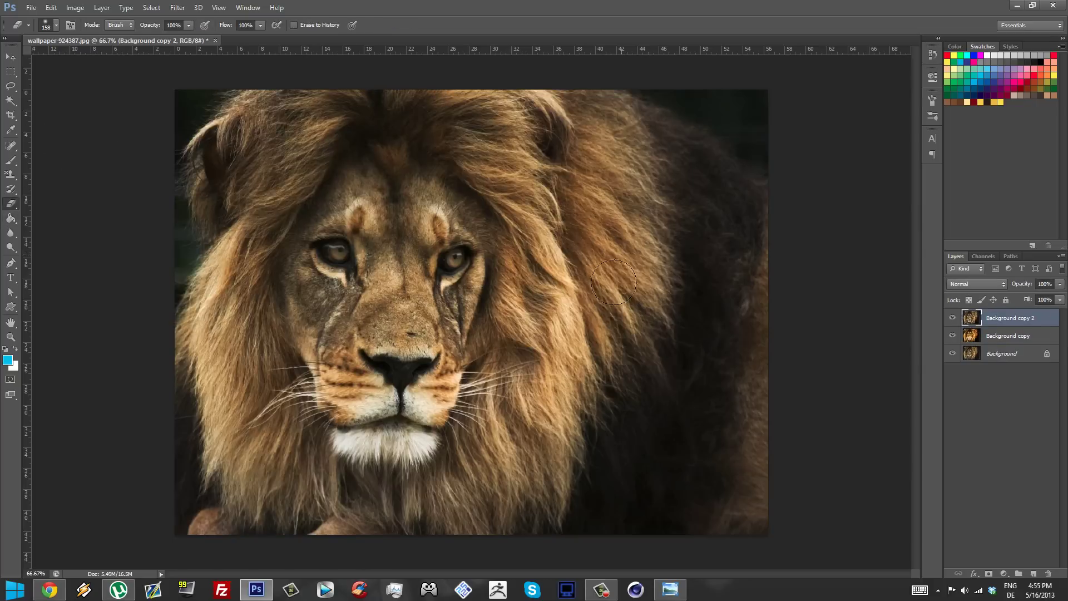
mouse_move(733, 353)
left_mouse_down()
mouse_move(666, 536)
mouse_move(465, 498)
mouse_move(525, 497)
mouse_move(458, 456)
mouse_move(301, 417)
mouse_move(334, 329)
mouse_move(445, 328)
mouse_move(286, 352)
mouse_move(261, 462)
mouse_move(206, 445)
mouse_move(203, 462)
left_mouse_up()
With a 391 px eraser, erase the lower-right mane to reveal the glow
right_click(562, 431)
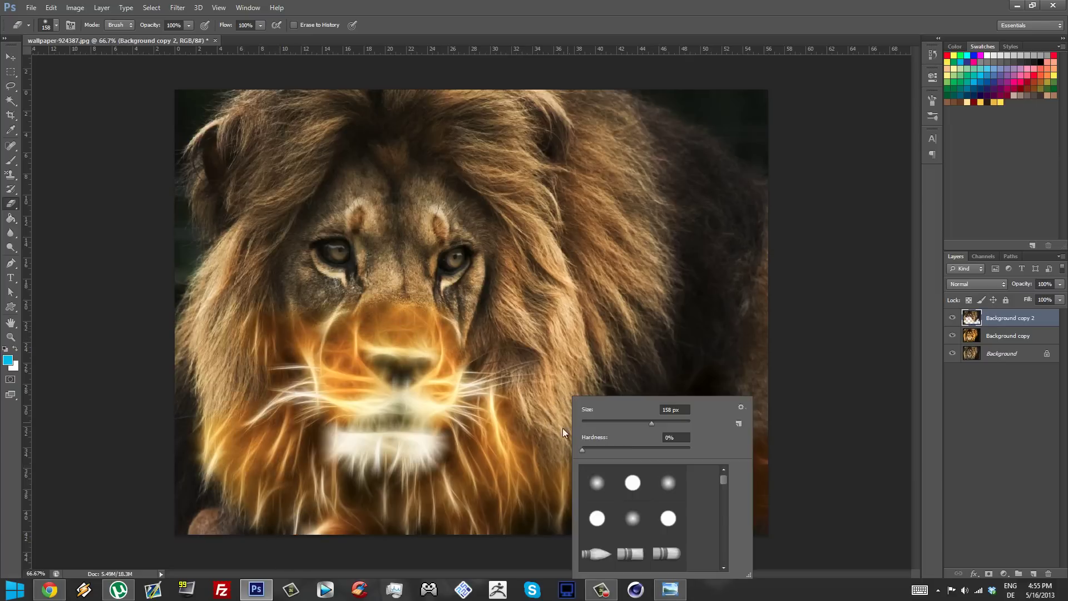
left_click(674, 424)
left_click(668, 429)
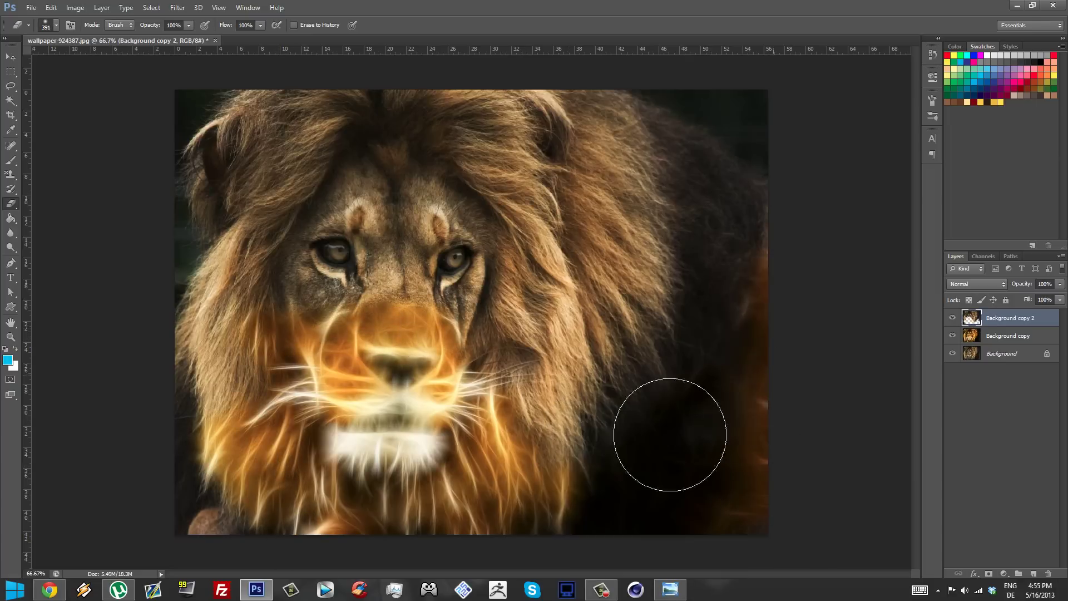
mouse_move(667, 429)
left_mouse_down()
mouse_move(592, 426)
mouse_move(578, 379)
mouse_move(616, 356)
mouse_move(702, 257)
mouse_move(687, 104)
mouse_move(498, 79)
mouse_move(214, 71)
mouse_move(191, 123)
mouse_move(171, 258)
mouse_move(149, 295)
mouse_move(182, 414)
mouse_move(208, 433)
mouse_move(235, 479)
mouse_move(161, 457)
mouse_move(470, 522)
mouse_move(690, 419)
mouse_move(675, 251)
mouse_move(597, 214)
mouse_move(552, 142)
mouse_move(438, 93)
mouse_move(316, 129)
left_mouse_up()
With an 85 px eraser, erase both cheeks and around the eyes
right_click(680, 244)
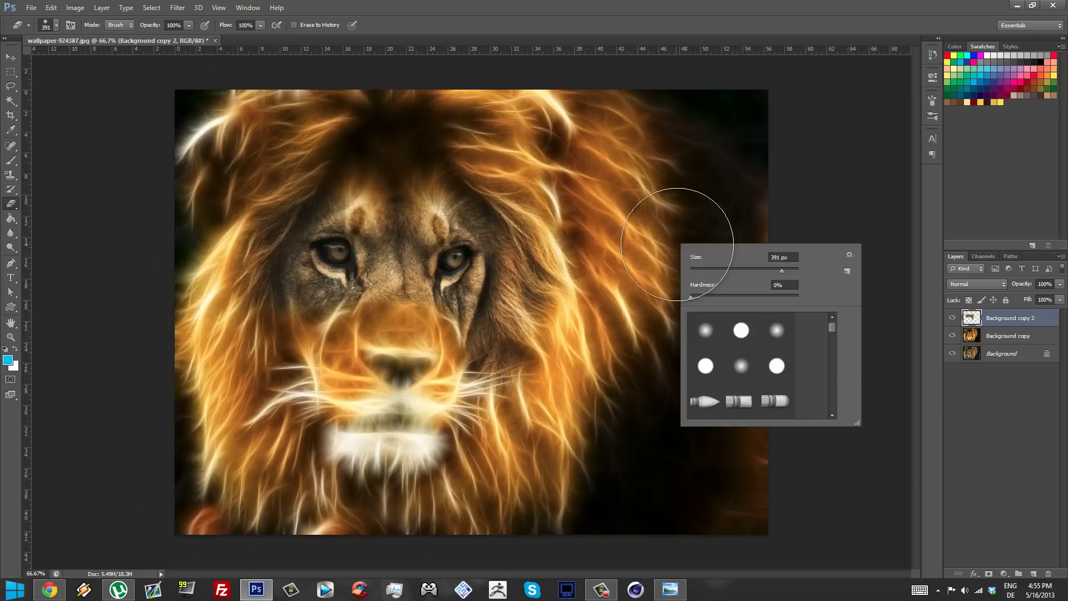
left_click(735, 270)
left_click(472, 254)
left_click_drag(471, 253, 475, 261)
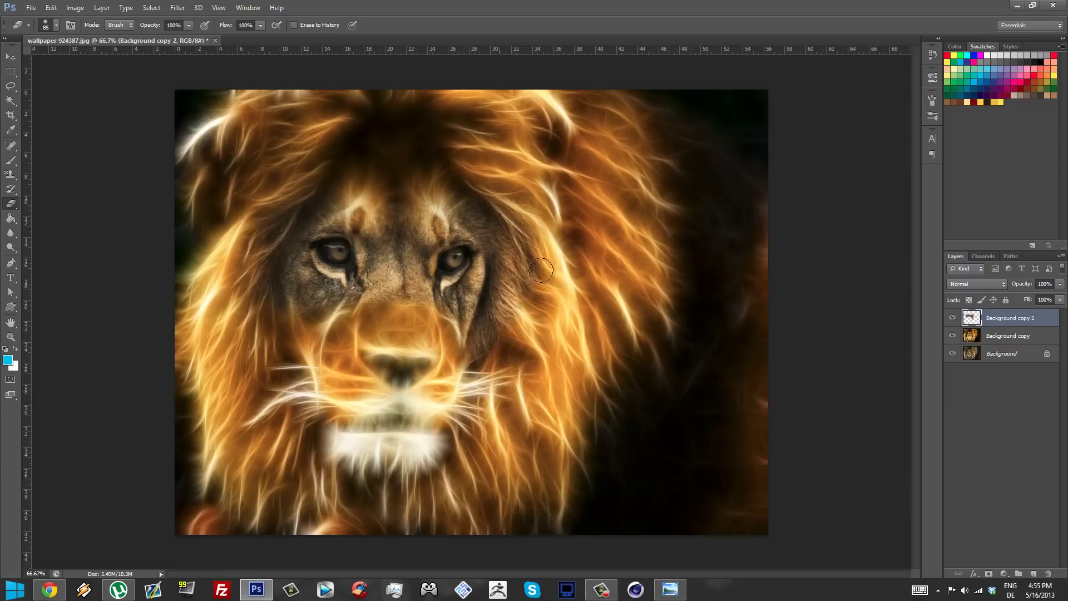
mouse_move(526, 260)
left_mouse_down()
mouse_move(421, 292)
mouse_move(437, 223)
mouse_move(401, 250)
mouse_move(390, 294)
mouse_move(396, 208)
mouse_move(453, 214)
mouse_move(468, 240)
mouse_move(495, 253)
mouse_move(499, 206)
mouse_move(536, 221)
left_mouse_up()
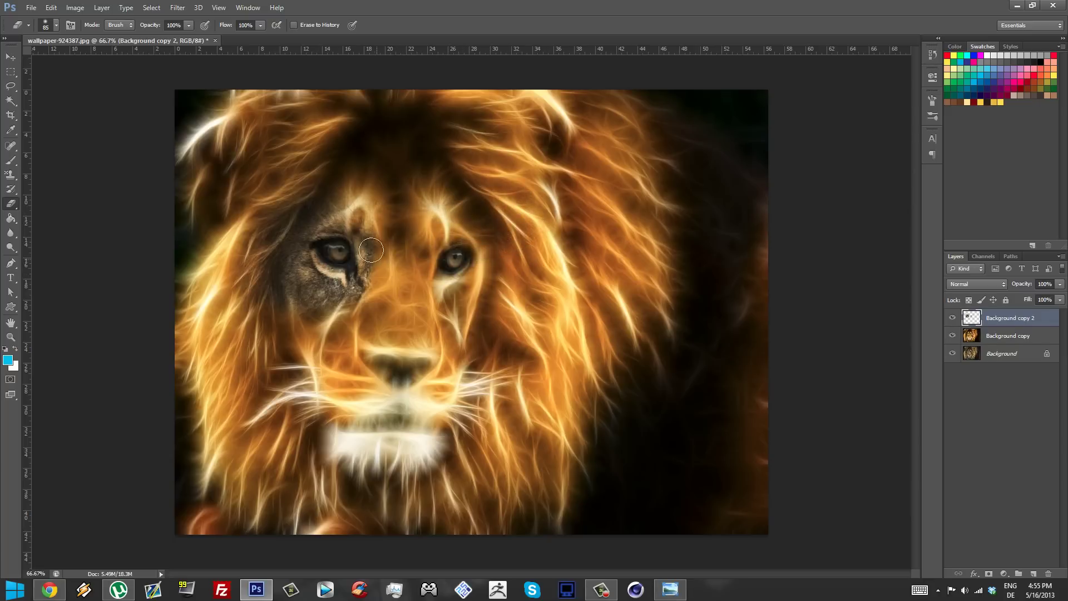
mouse_move(360, 297)
left_mouse_down()
mouse_move(315, 290)
mouse_move(272, 264)
mouse_move(300, 309)
mouse_move(276, 299)
mouse_move(256, 254)
mouse_move(372, 232)
mouse_move(366, 258)
mouse_move(362, 200)
mouse_move(299, 260)
mouse_move(335, 304)
mouse_move(377, 266)
mouse_move(361, 276)
mouse_move(370, 249)
mouse_move(356, 217)
mouse_move(341, 211)
mouse_move(292, 239)
mouse_move(283, 299)
mouse_move(243, 291)
mouse_move(242, 254)
mouse_move(267, 301)
mouse_move(292, 291)
mouse_move(368, 307)
mouse_move(315, 287)
mouse_move(342, 281)
mouse_move(306, 262)
mouse_move(311, 288)
left_mouse_up()
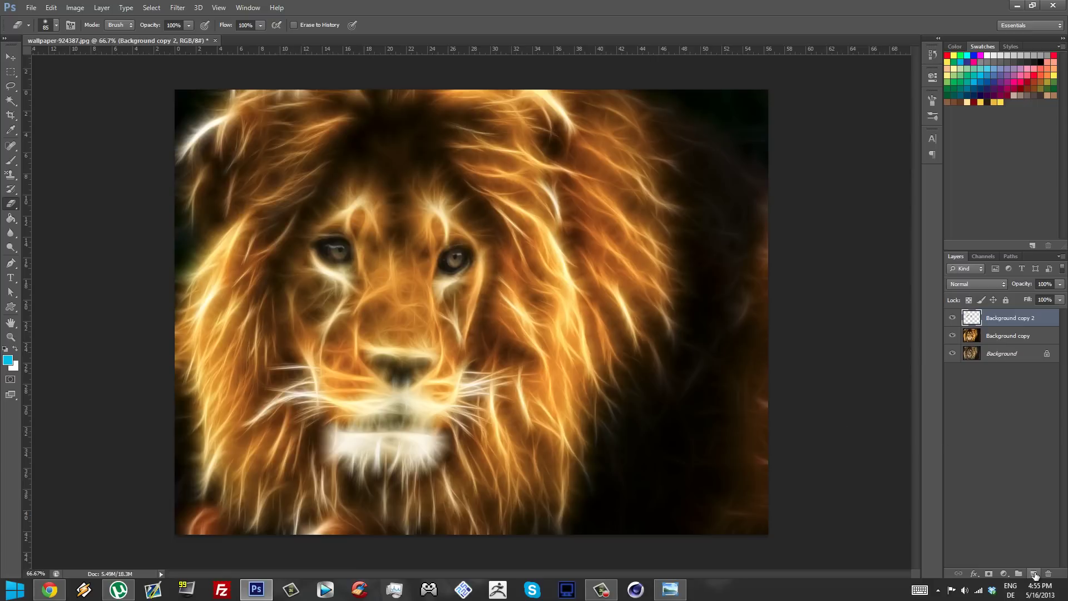
Add a new empty Layer 1 and toggle Background copy 2's visibility to compare
left_click(1034, 574)
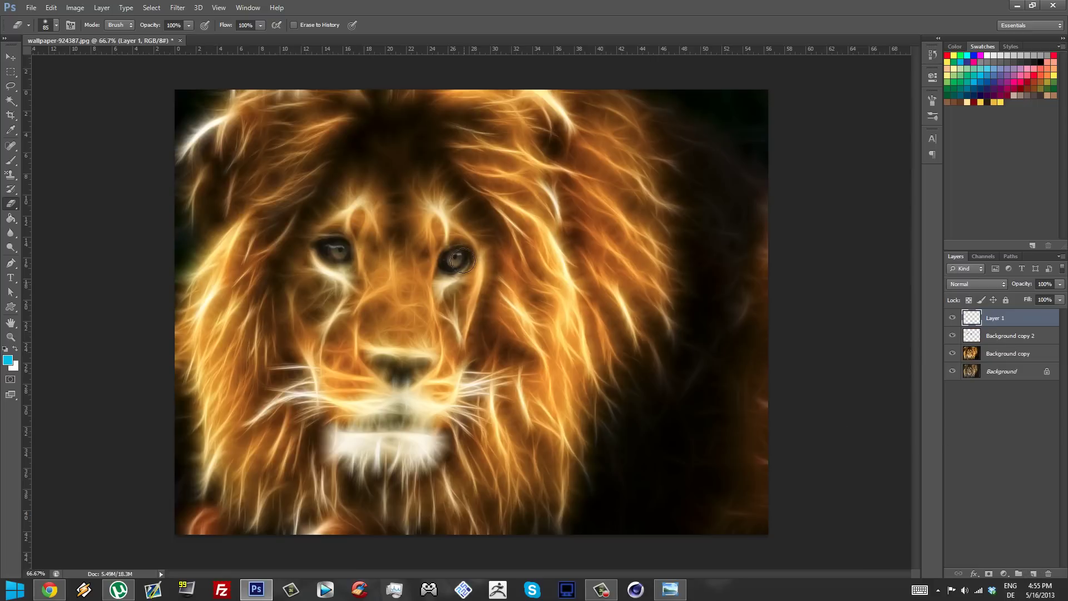
left_click(1012, 337)
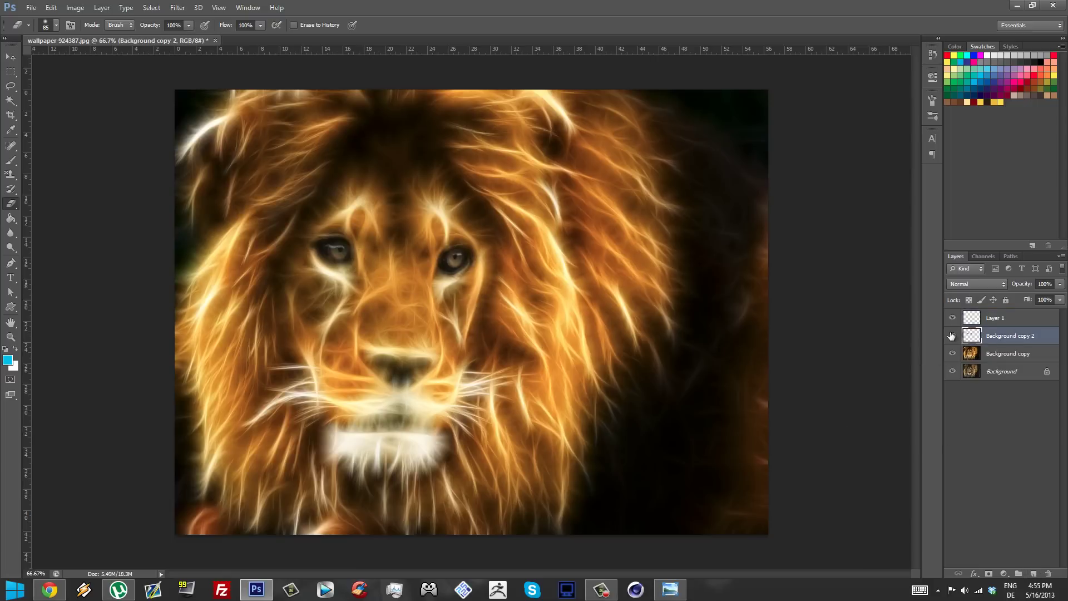
left_click(953, 335)
left_click(952, 335)
left_click(953, 335)
Make Layer 1 active and set its blend mode to Color
left_click(993, 321)
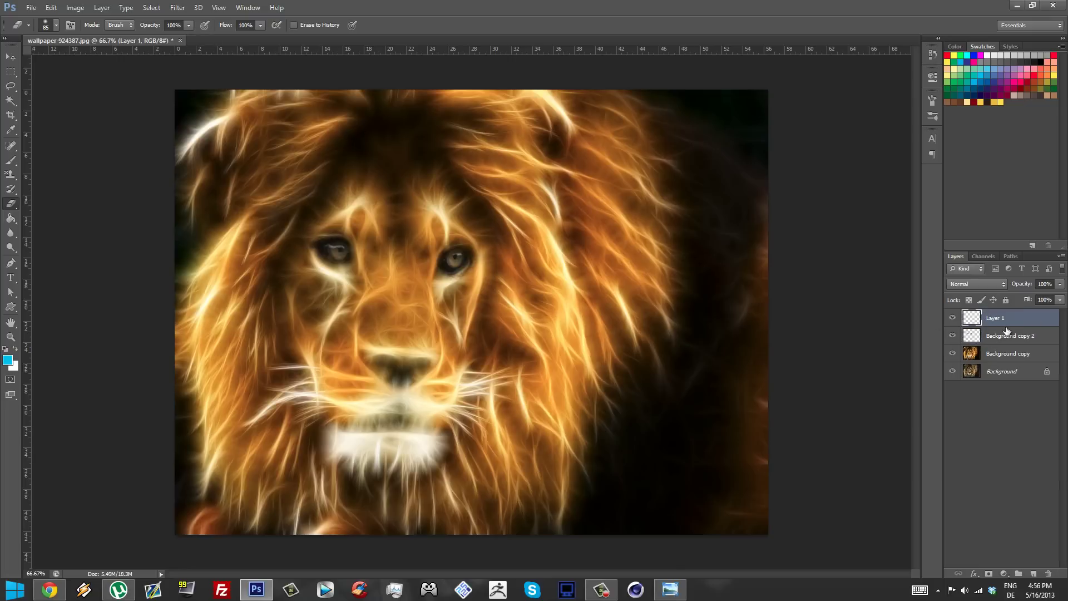
left_click(969, 285)
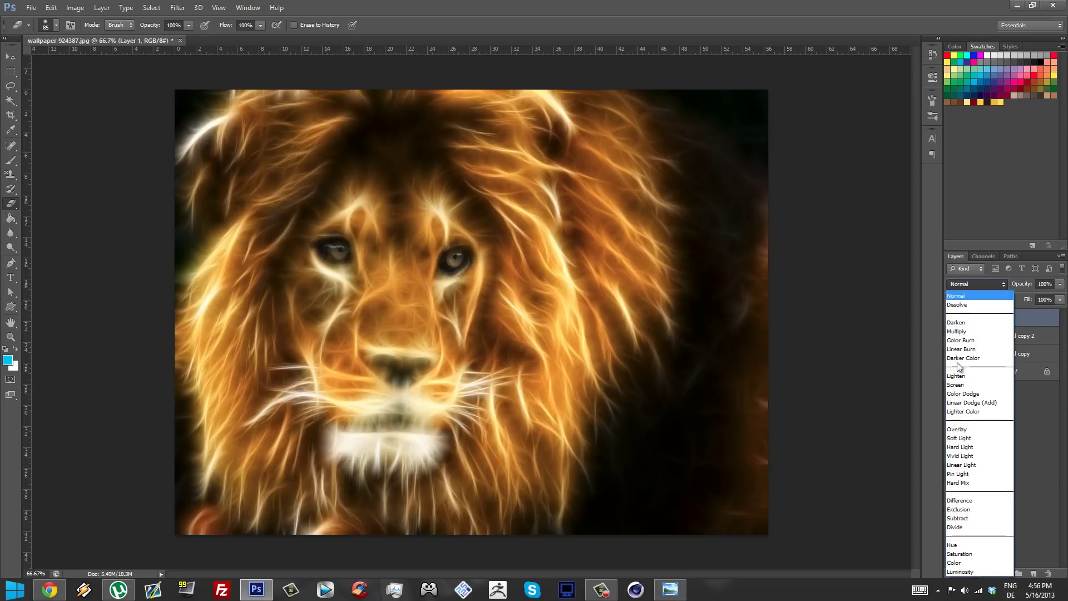
left_click(967, 563)
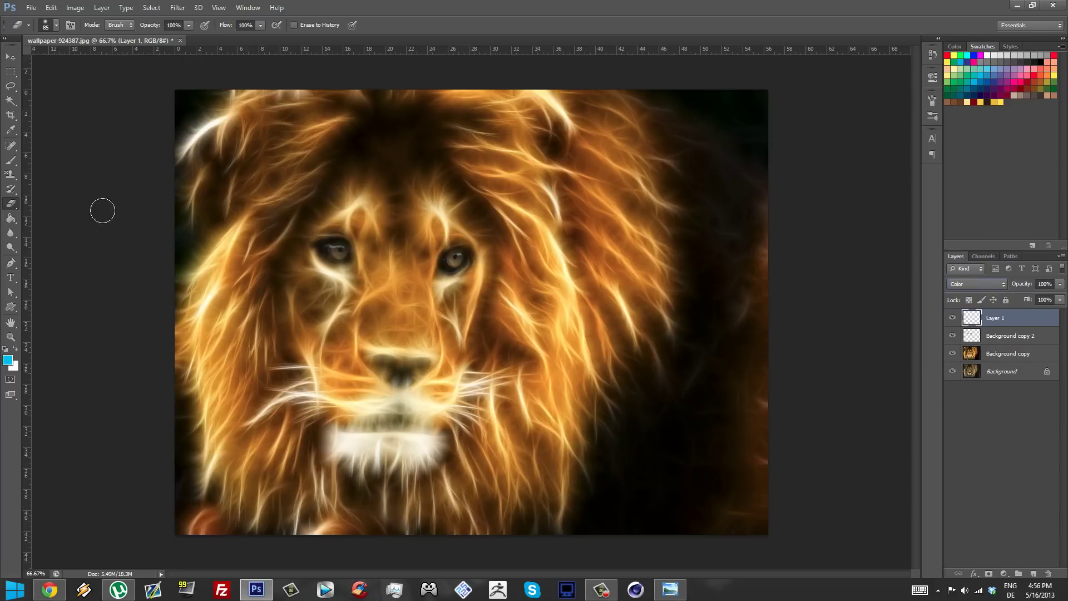
left_click(14, 161)
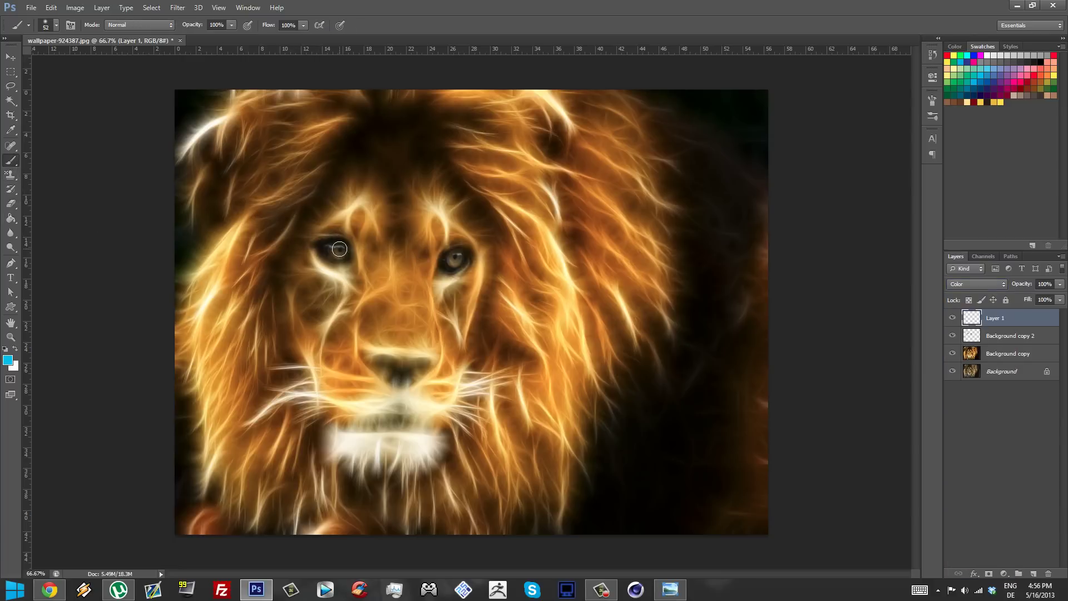
Paint both eyes on Layer 1, lock its transparency, and recolour the eyes red
mouse_move(342, 250)
left_mouse_down()
mouse_move(330, 248)
mouse_move(343, 253)
left_mouse_up()
left_click_drag(471, 259, 456, 256)
left_click(967, 302)
left_click(947, 55)
left_click(456, 258)
left_click(341, 257)
Add Layer 2, fill it with cyan using the Paint Bucket, and set it to Hue blend mode
left_click(1033, 574)
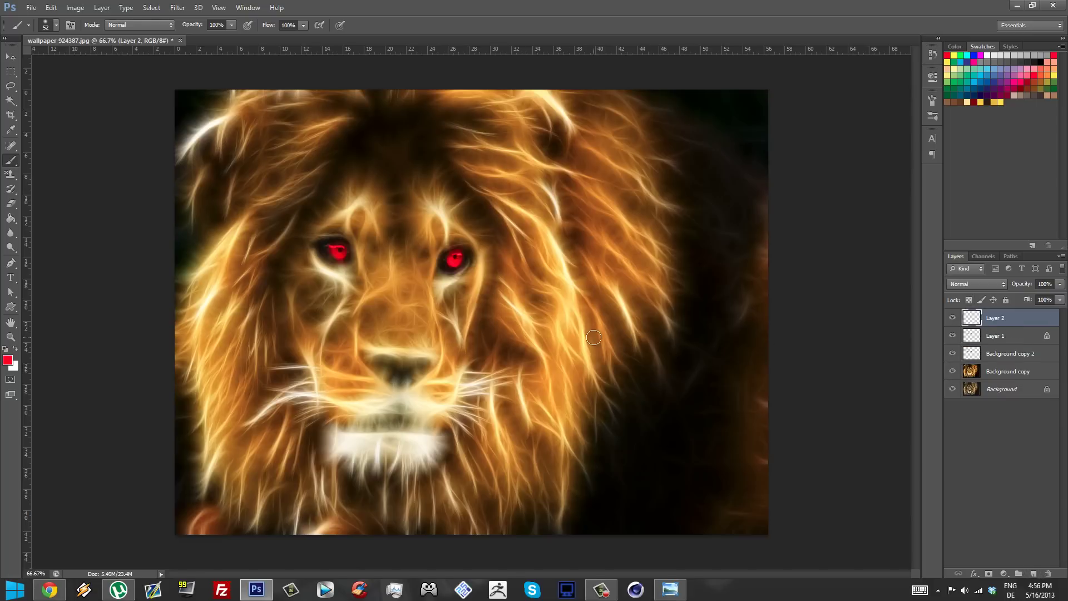
left_click(11, 219)
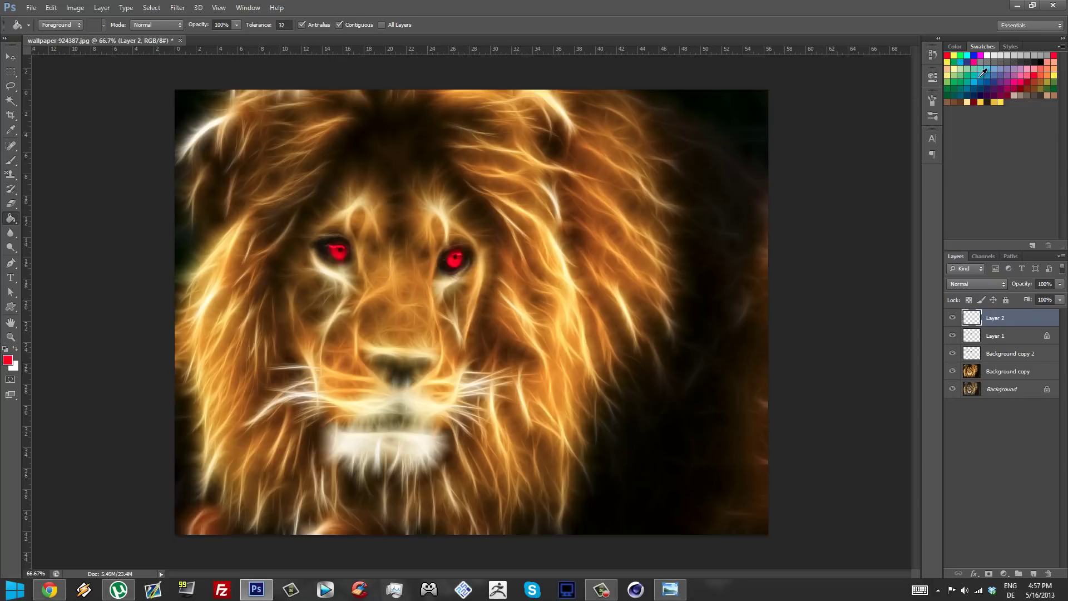
left_click(981, 74)
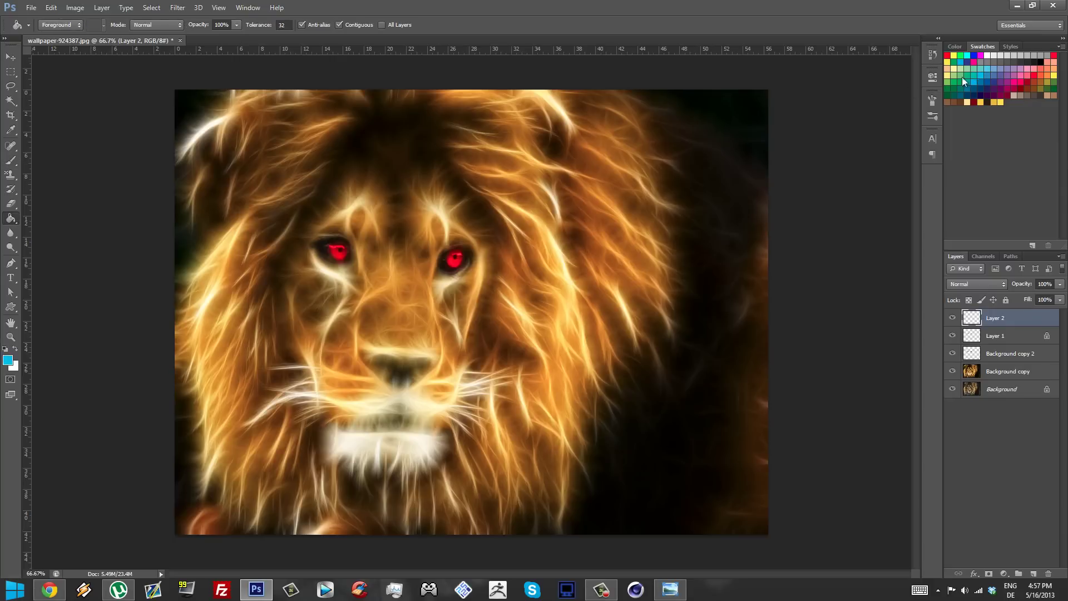
left_click(554, 302)
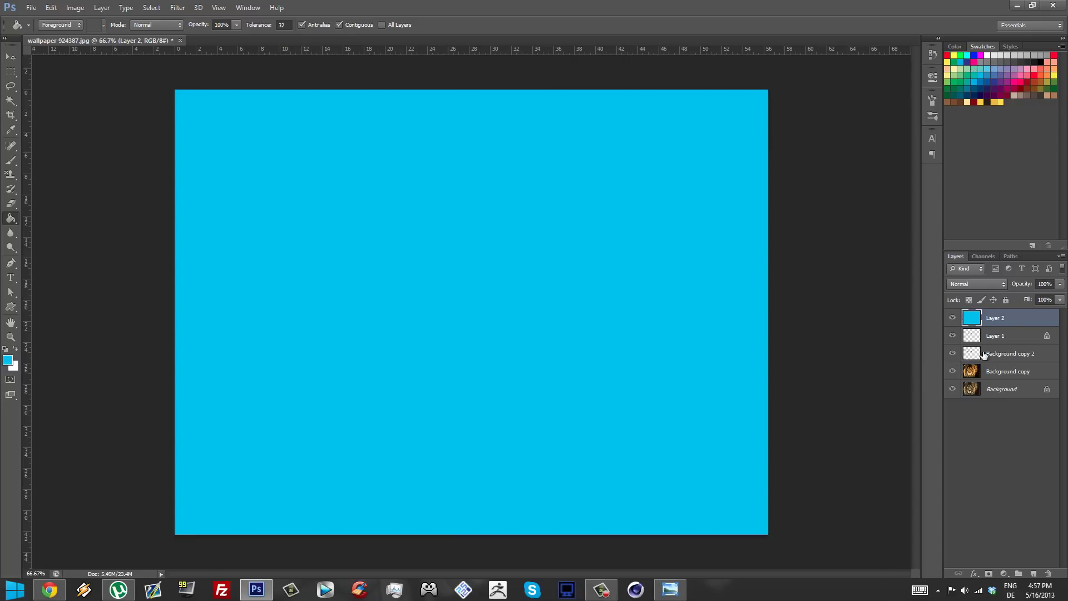
left_click(998, 284)
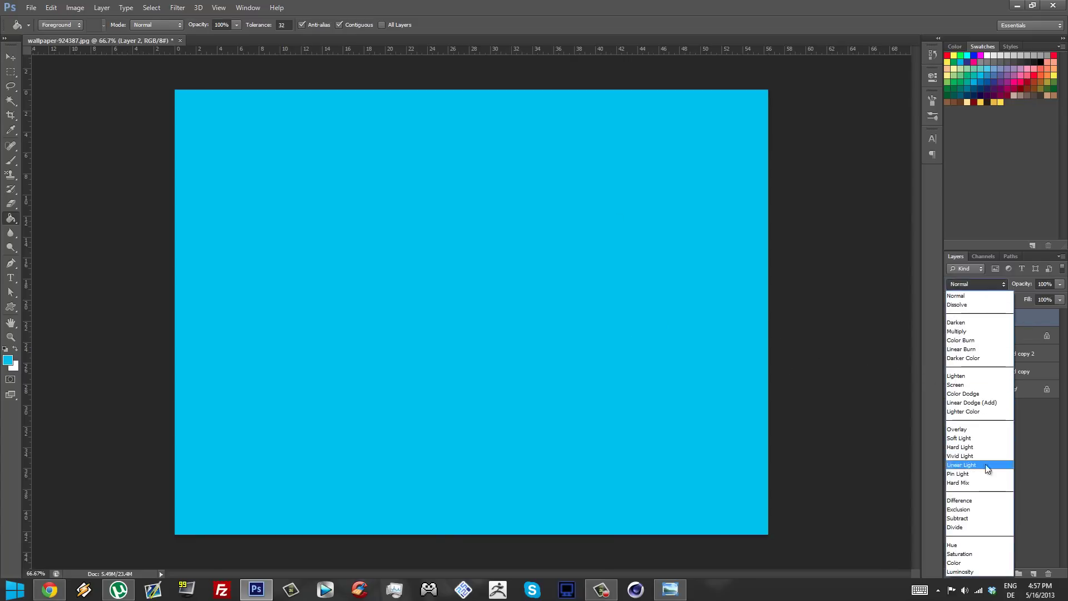
left_click(983, 544)
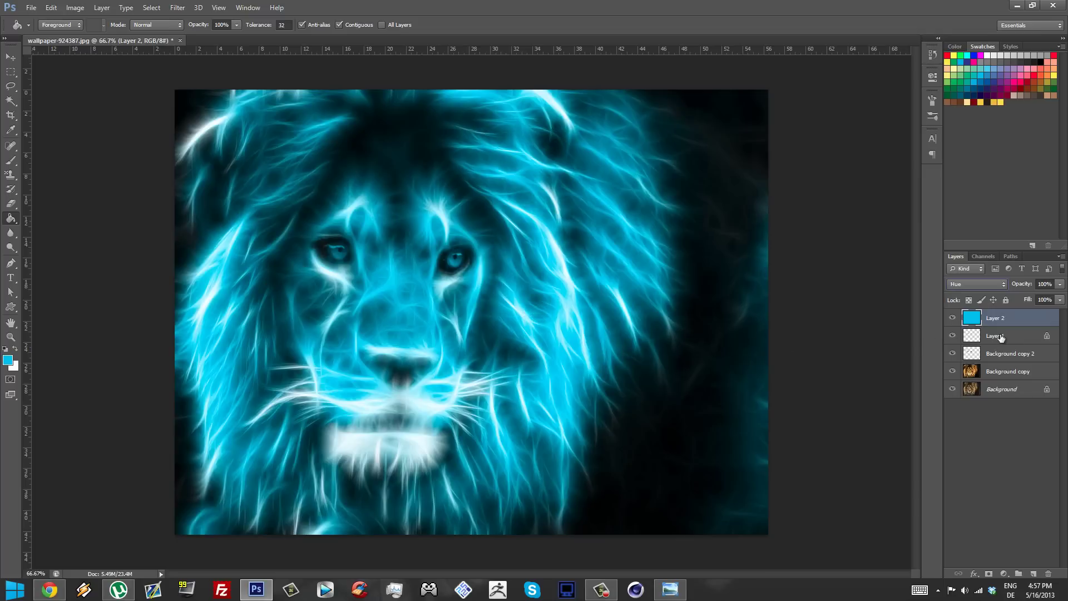
left_click(1003, 337)
Move Layer 1 above Layer 2 and zoom in on the lion's red eyes
left_click_drag(979, 337, 996, 312)
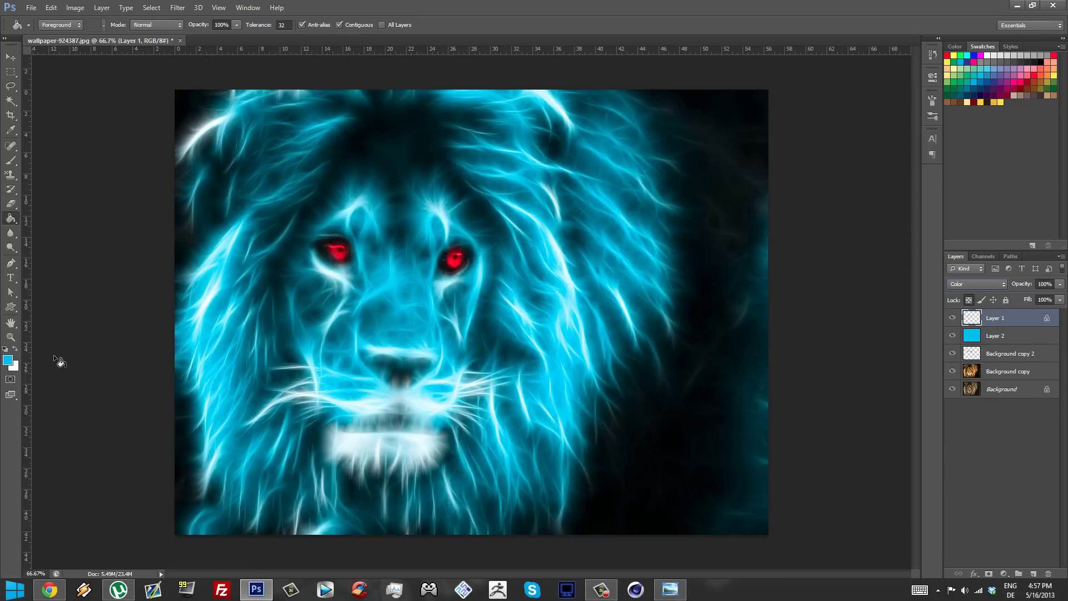
left_click(10, 338)
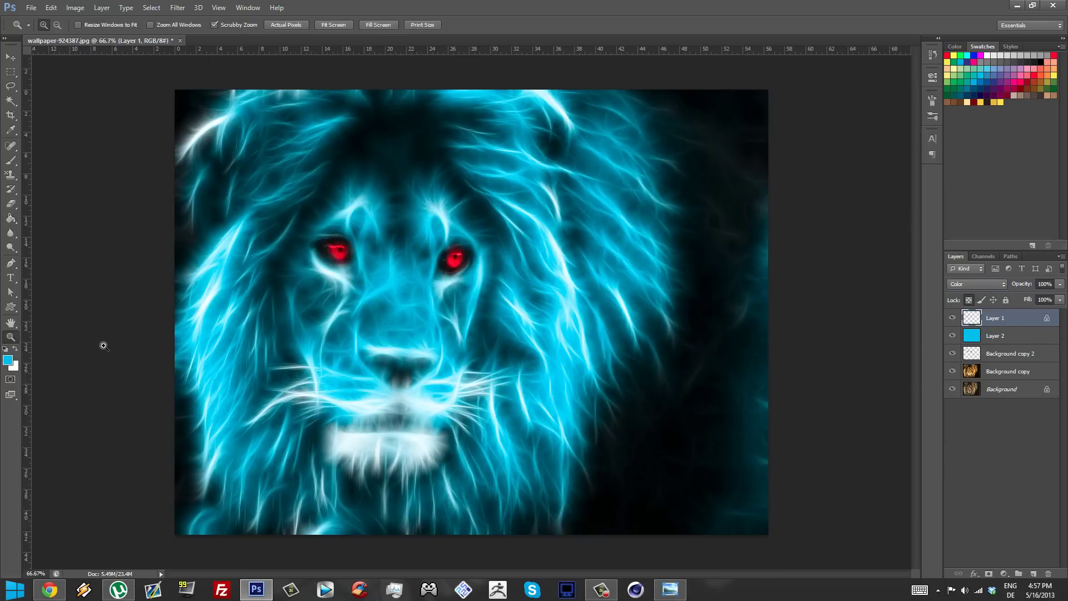
left_click_drag(490, 349, 483, 324)
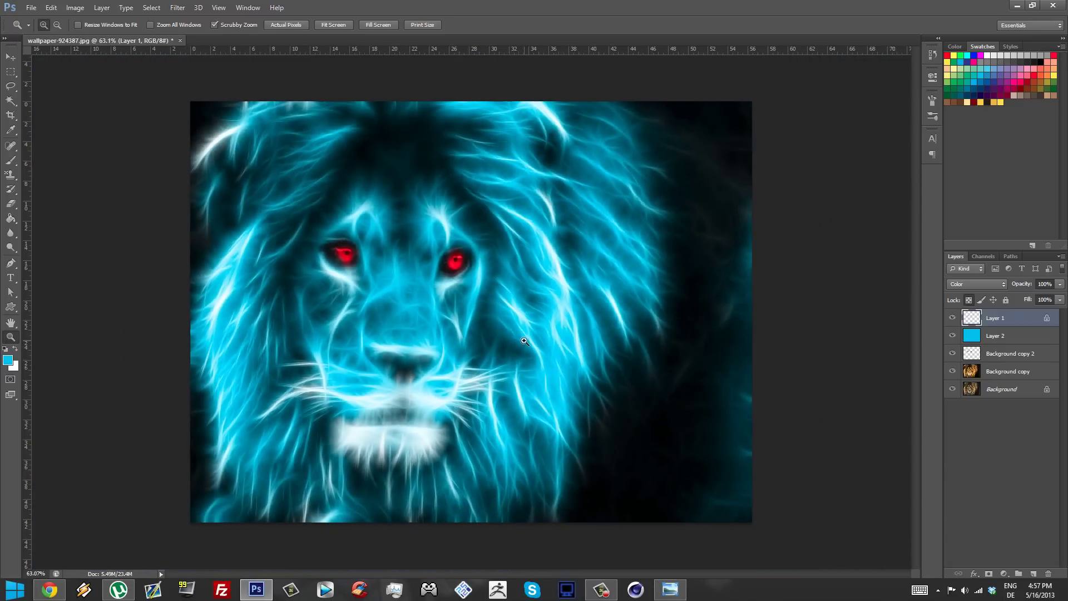
left_click(286, 25)
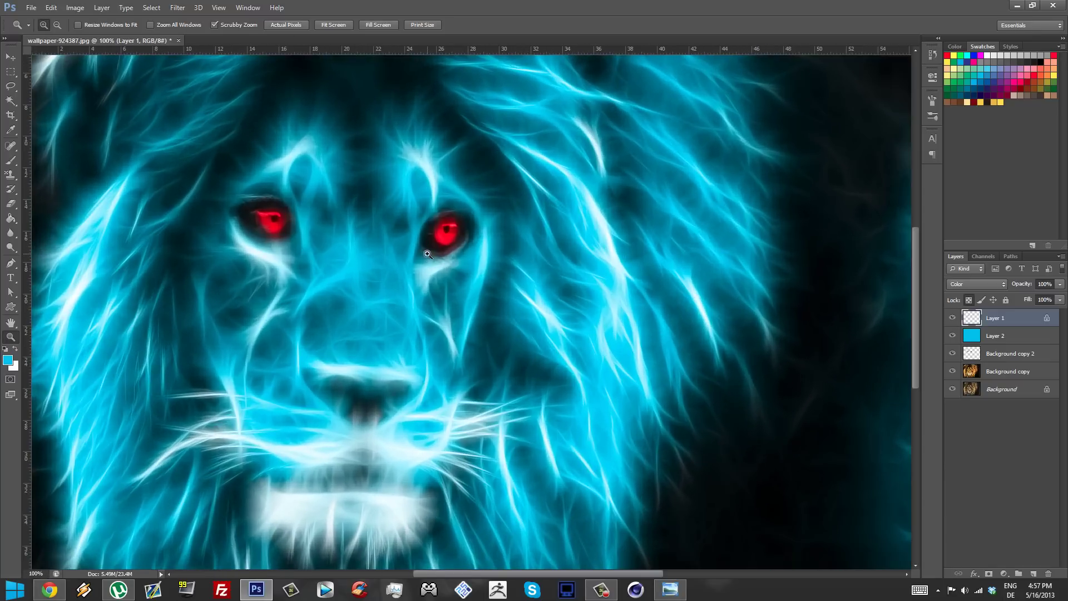
left_click_drag(262, 146, 275, 222)
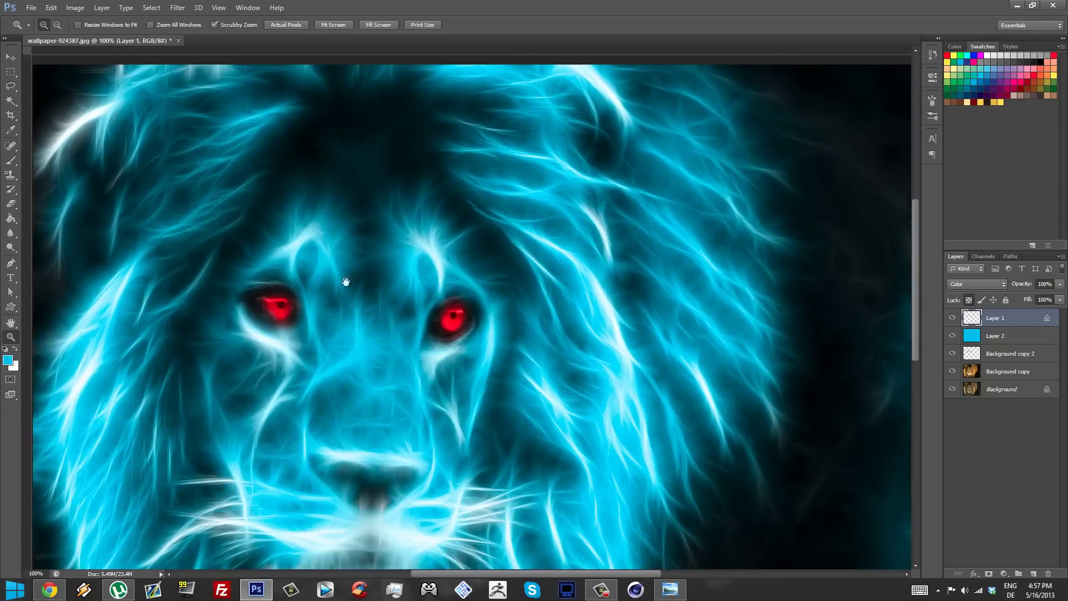
key("ctrl+r")
left_click_drag(349, 279, 309, 252)
left_click_drag(485, 330, 470, 330)
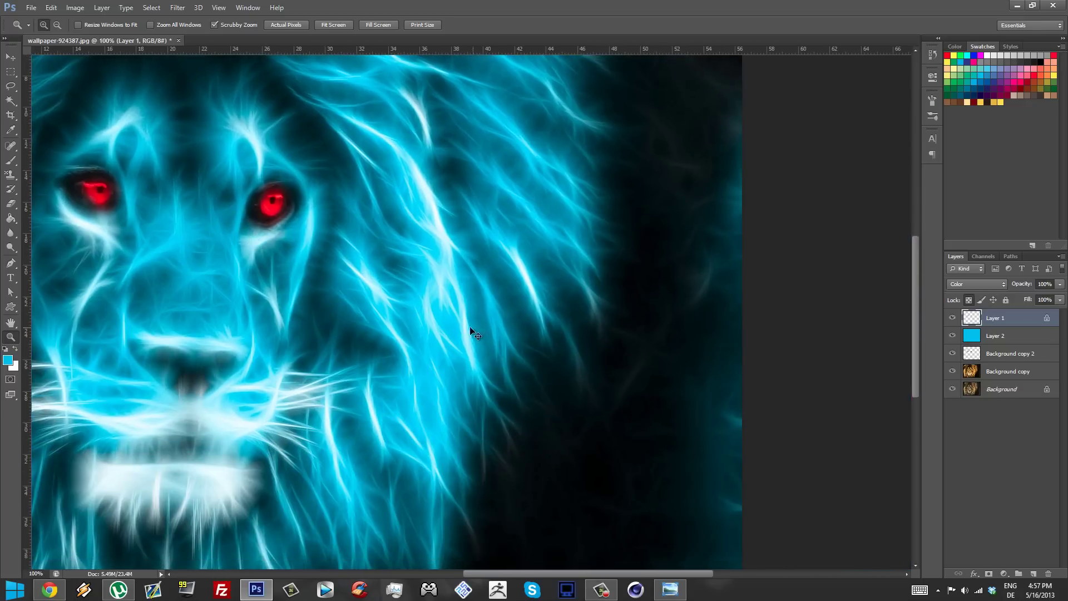
left_click(436, 358, "alt")
left_click(437, 358, "alt")
left_click(480, 393, "alt")
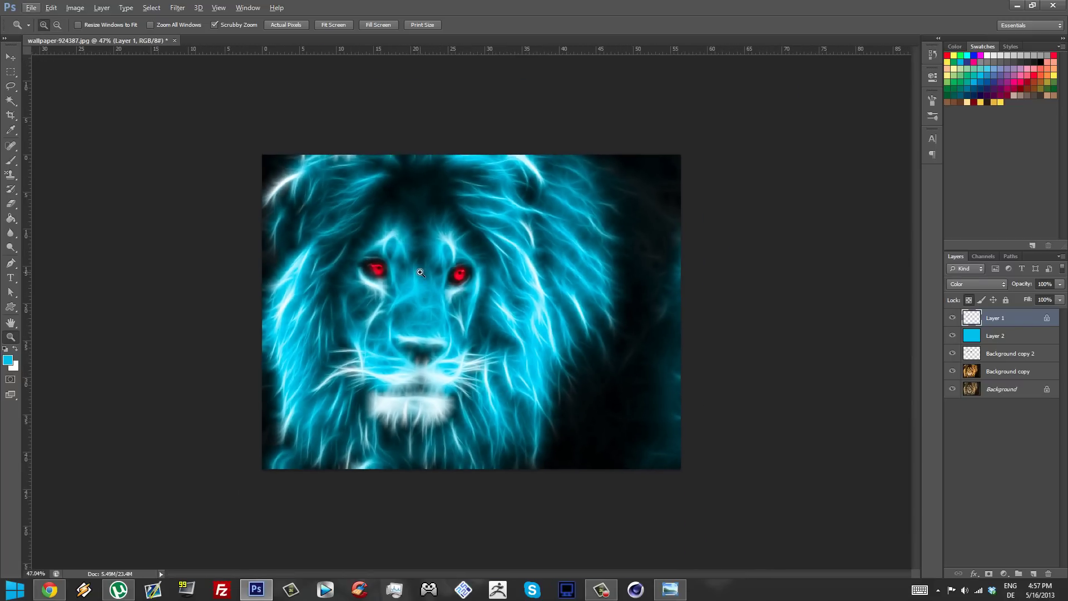
left_click(452, 329)
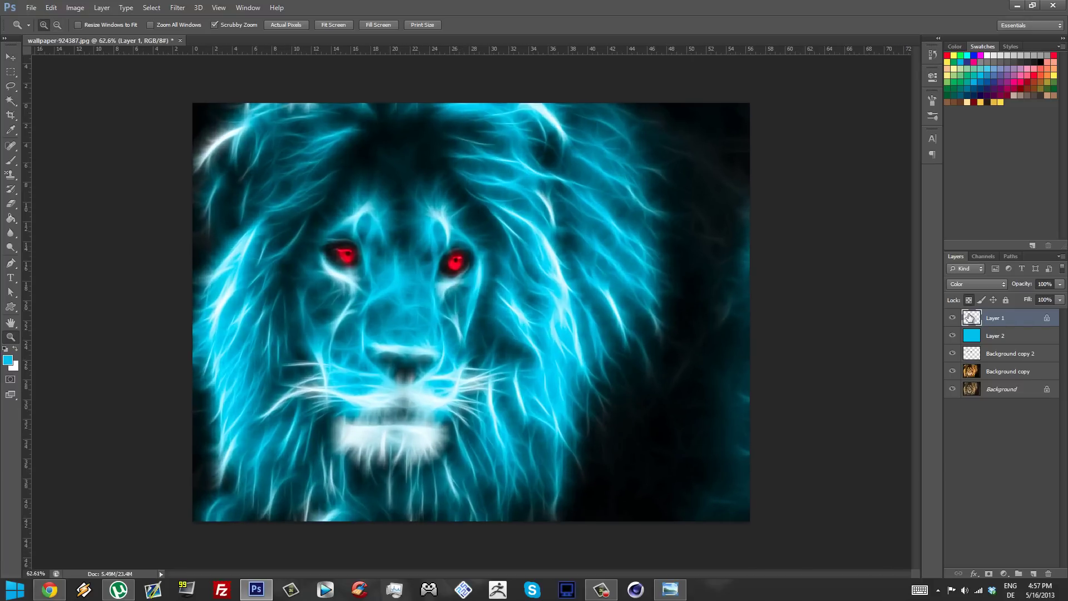
Toggle the blue tint on Layer 2 off and on to compare, leaving Layer 2 selected
left_click(952, 336)
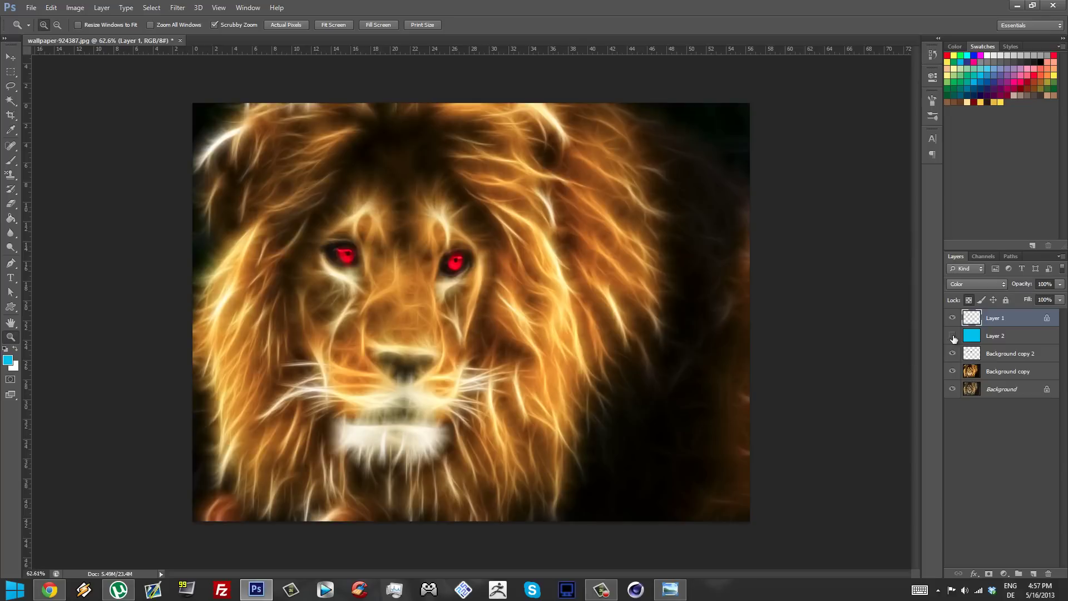
left_click(953, 336)
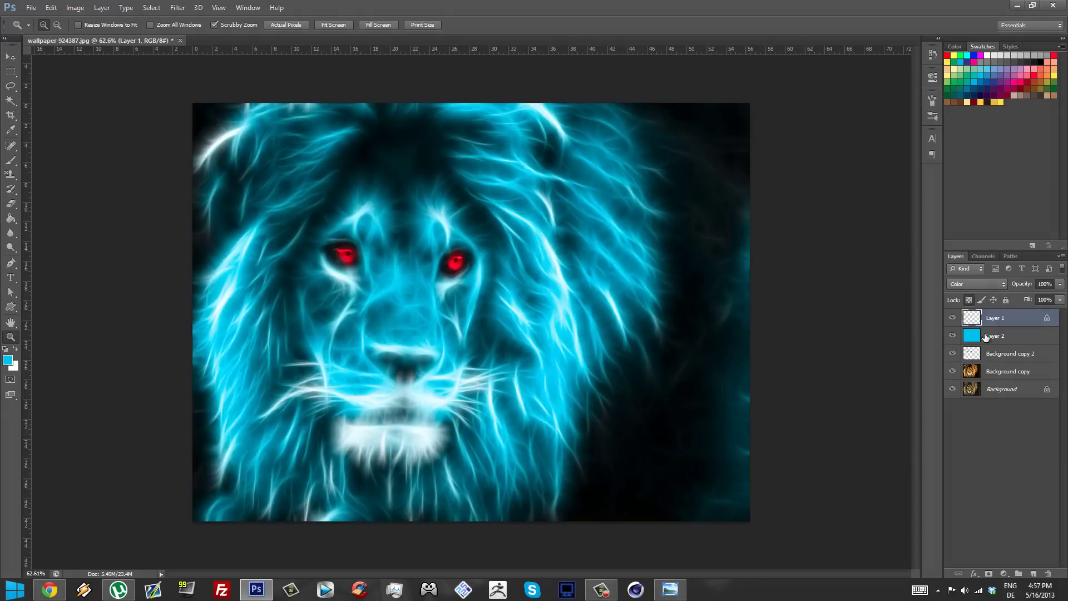
left_click(985, 336)
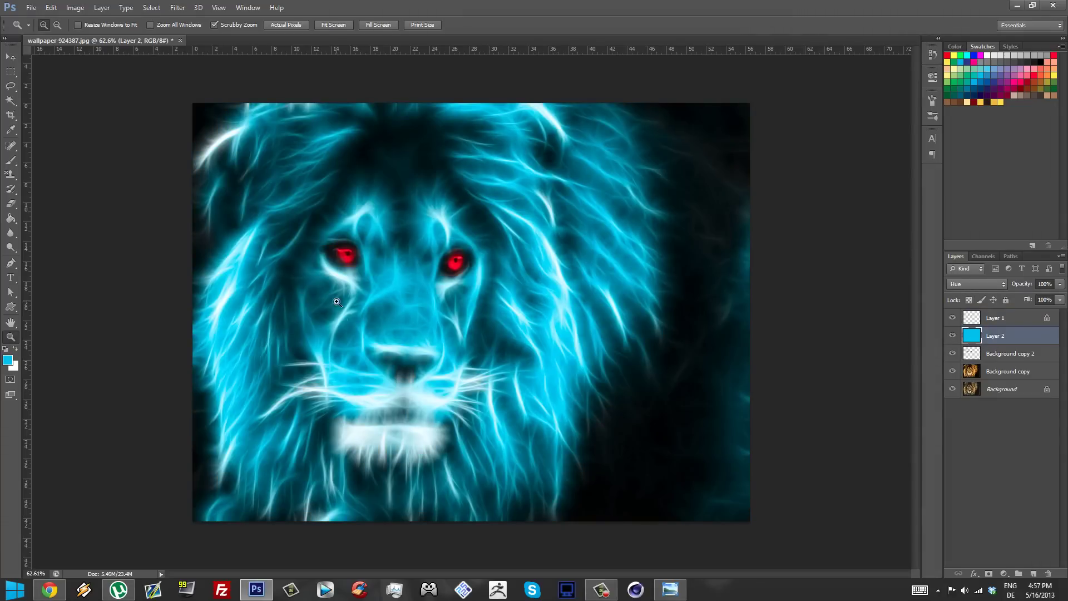
left_click(11, 218)
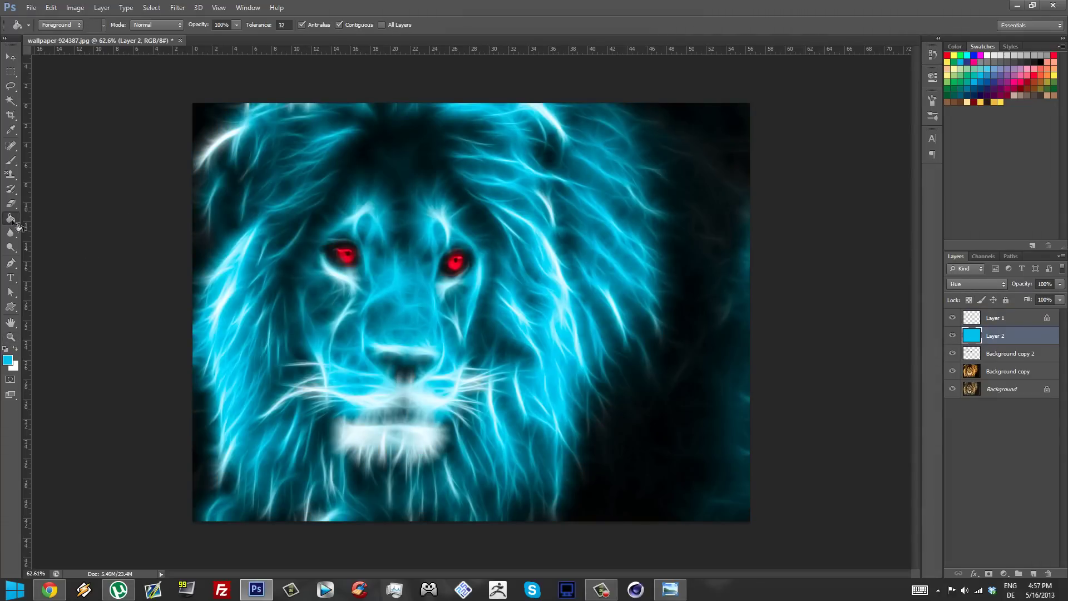
left_click(975, 65)
left_click(626, 265)
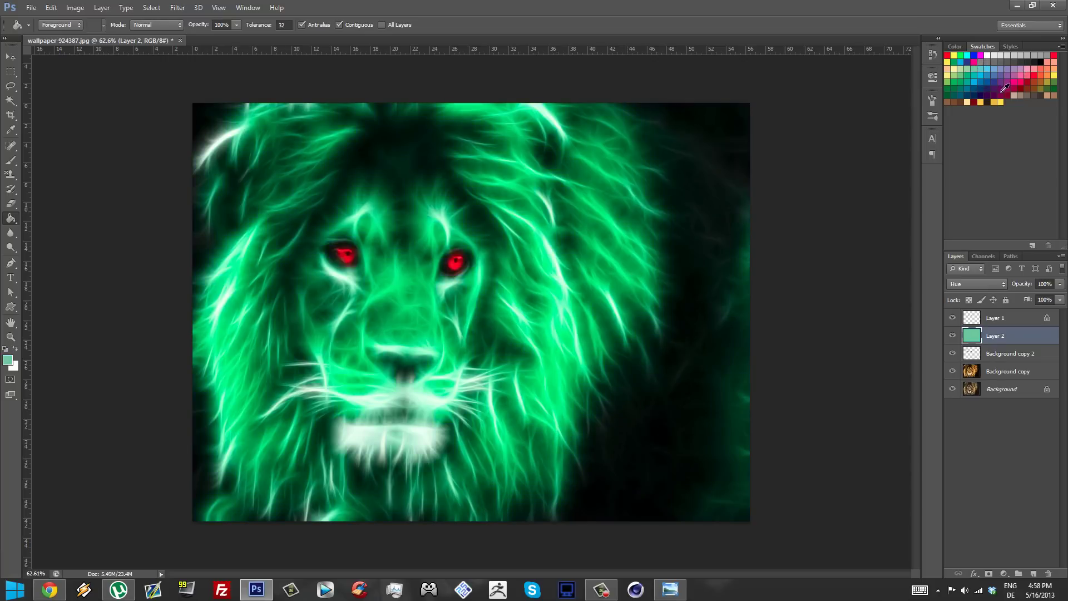
left_click(1016, 81)
left_click(617, 297)
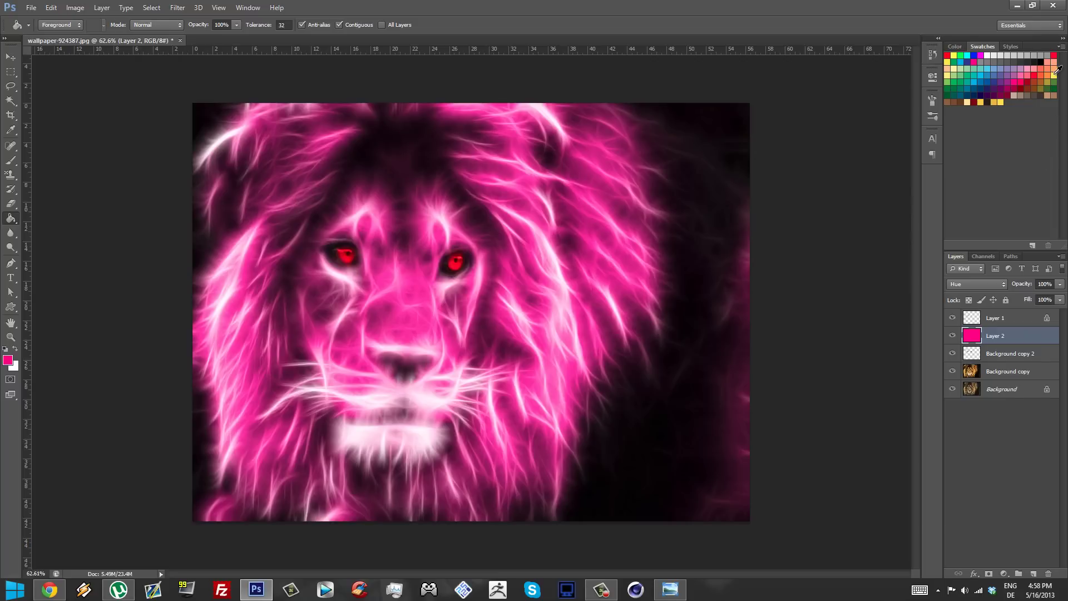
left_click(1053, 72)
left_click(625, 285)
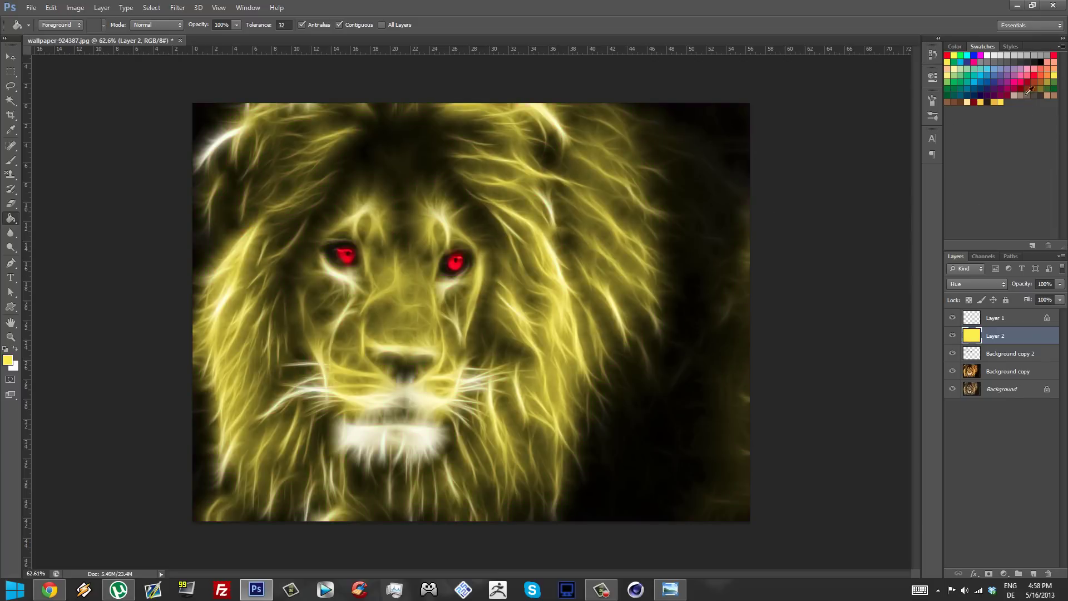
left_click(994, 101)
left_click(531, 277)
left_click(948, 56)
left_click(621, 309)
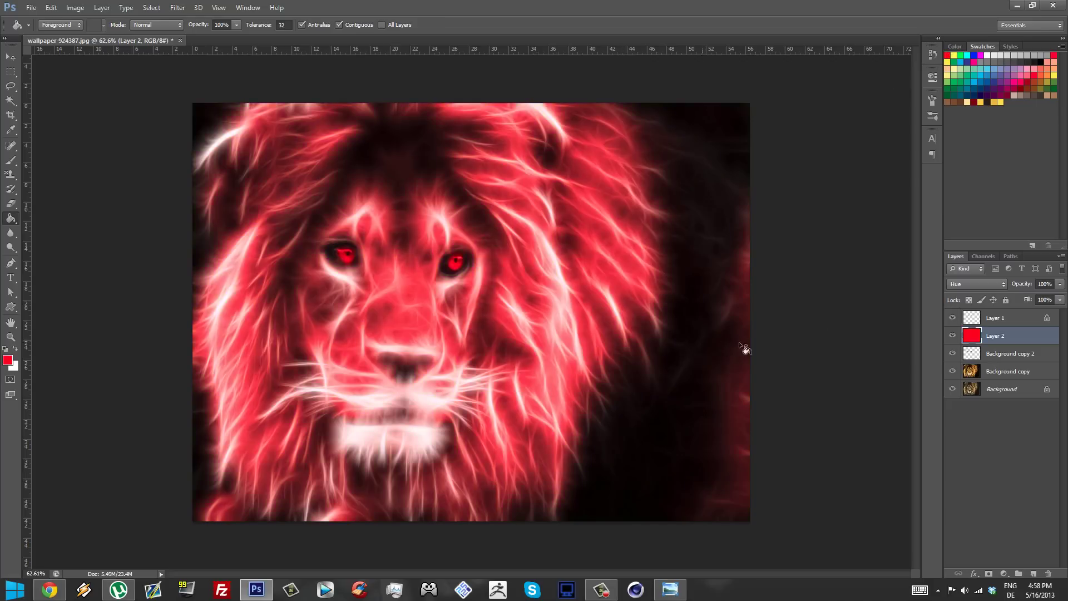
left_click(978, 73)
left_click(723, 238)
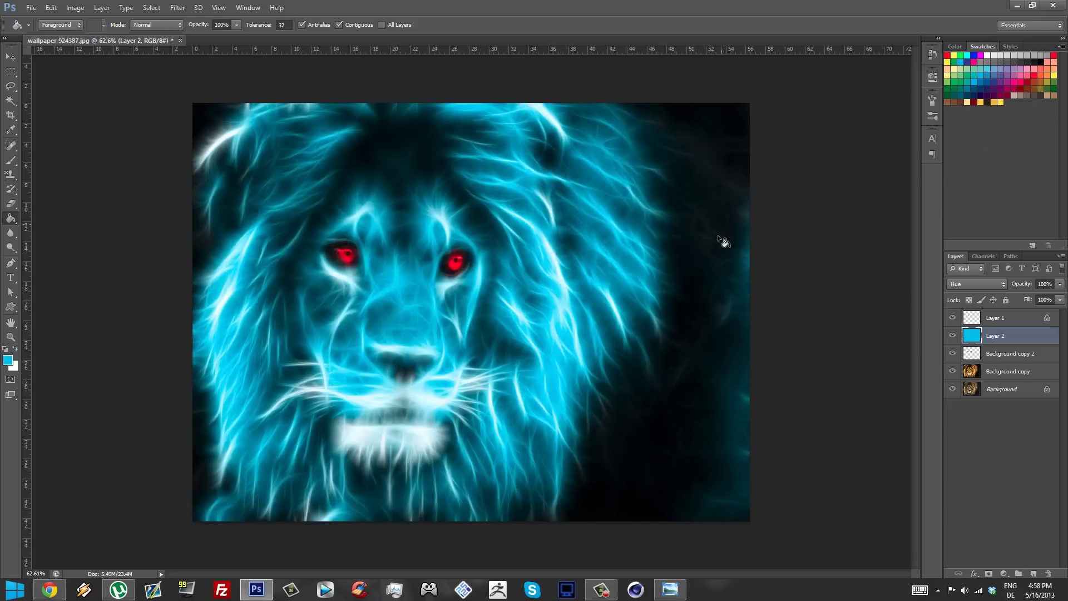
scroll(578, 370, "down", 3)
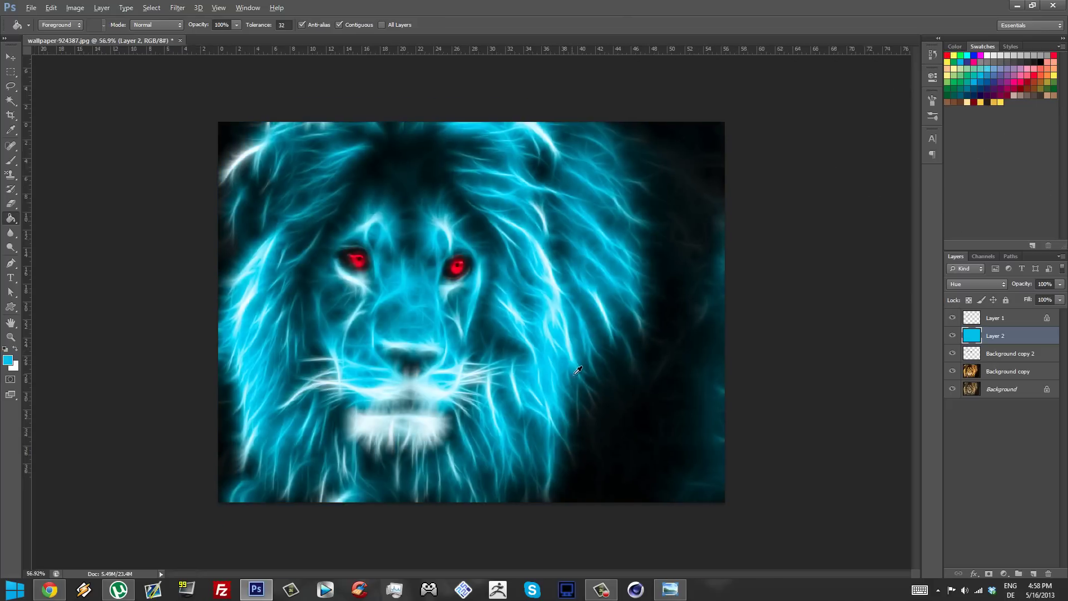
key("alt")
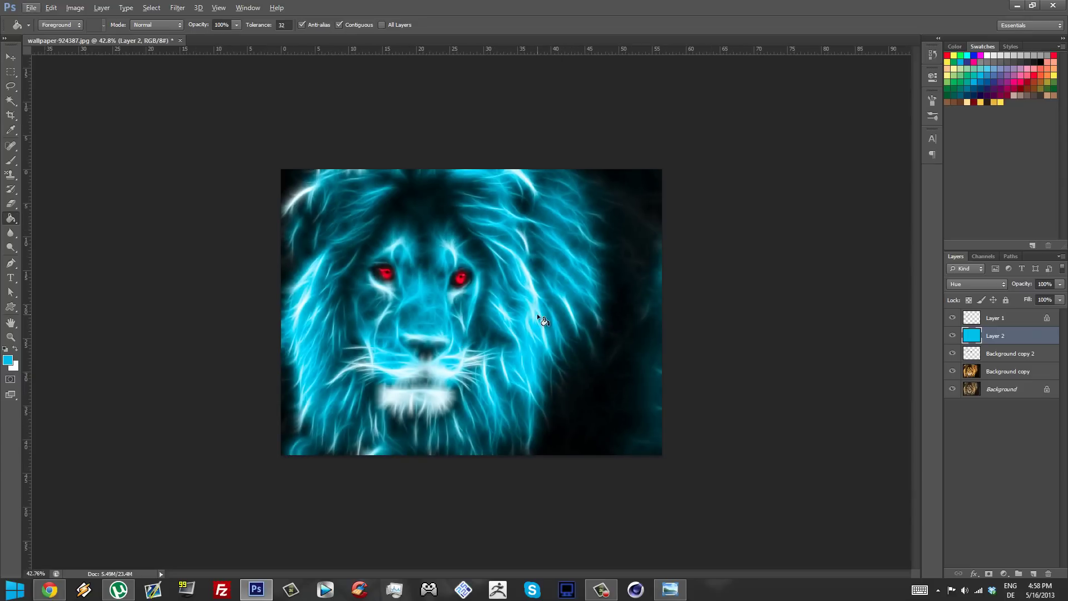